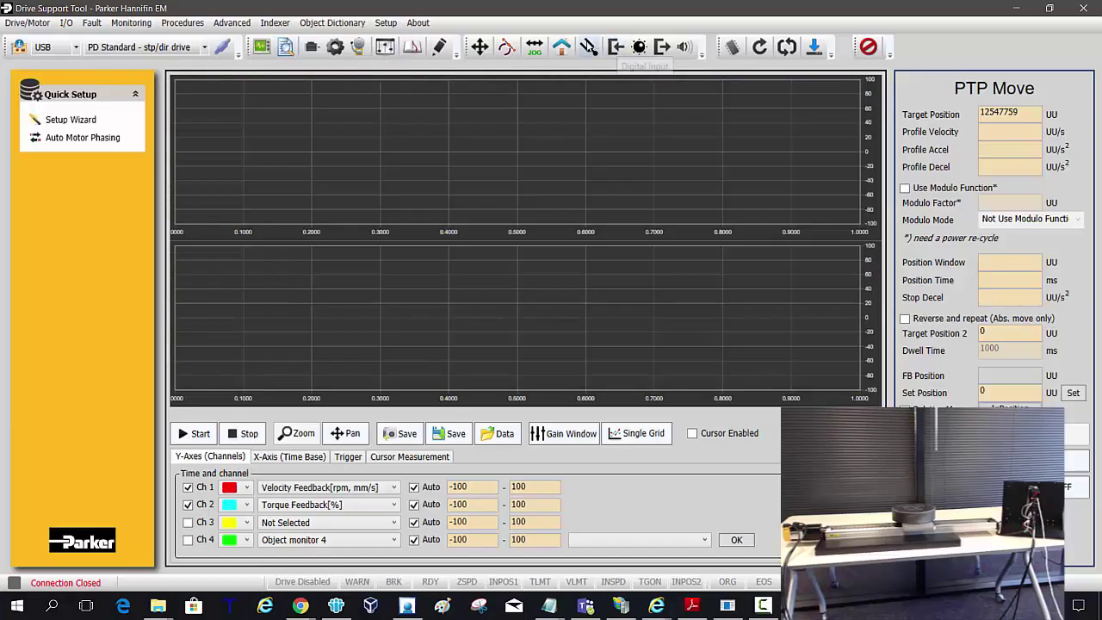
Step: Show the jog settings and connect online over USB as a PD Network - EtherCAT drive
click(534, 46)
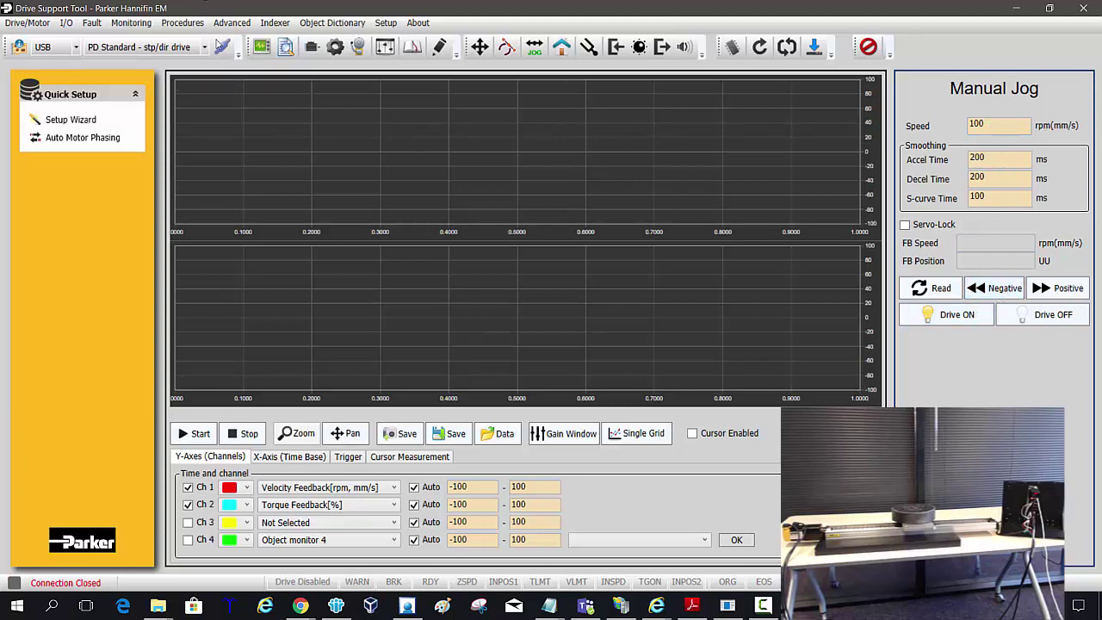
click(204, 46)
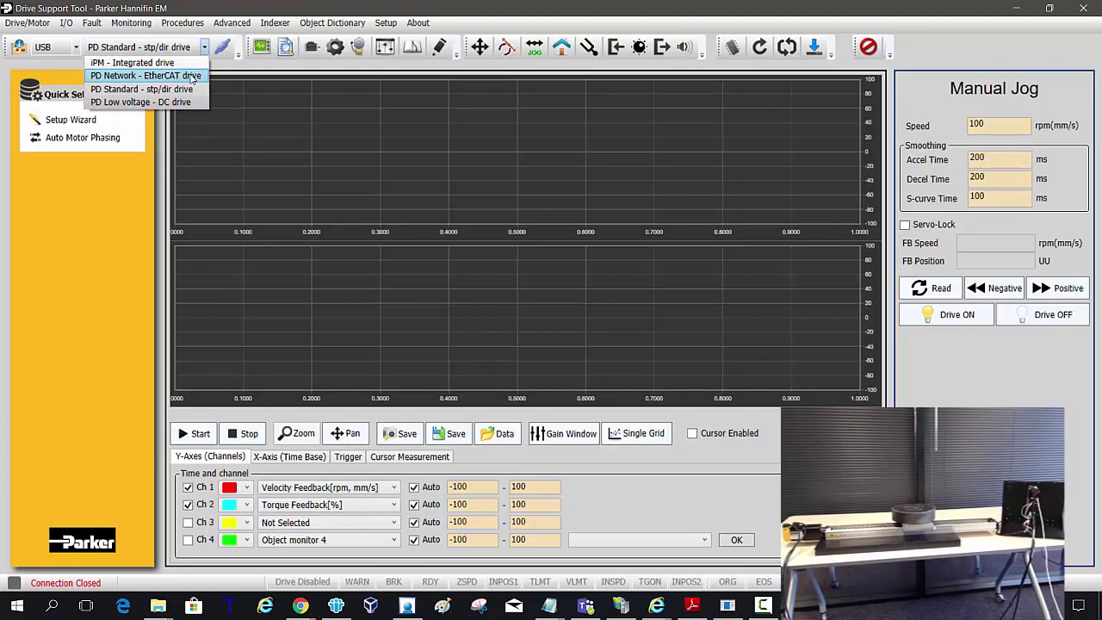
click(191, 76)
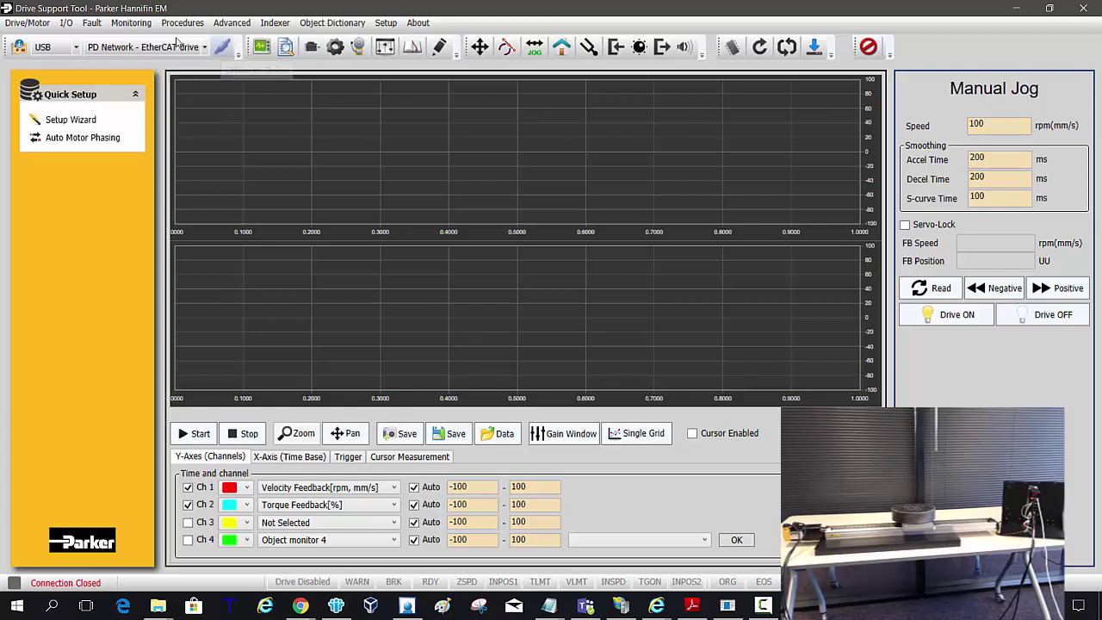
click(222, 46)
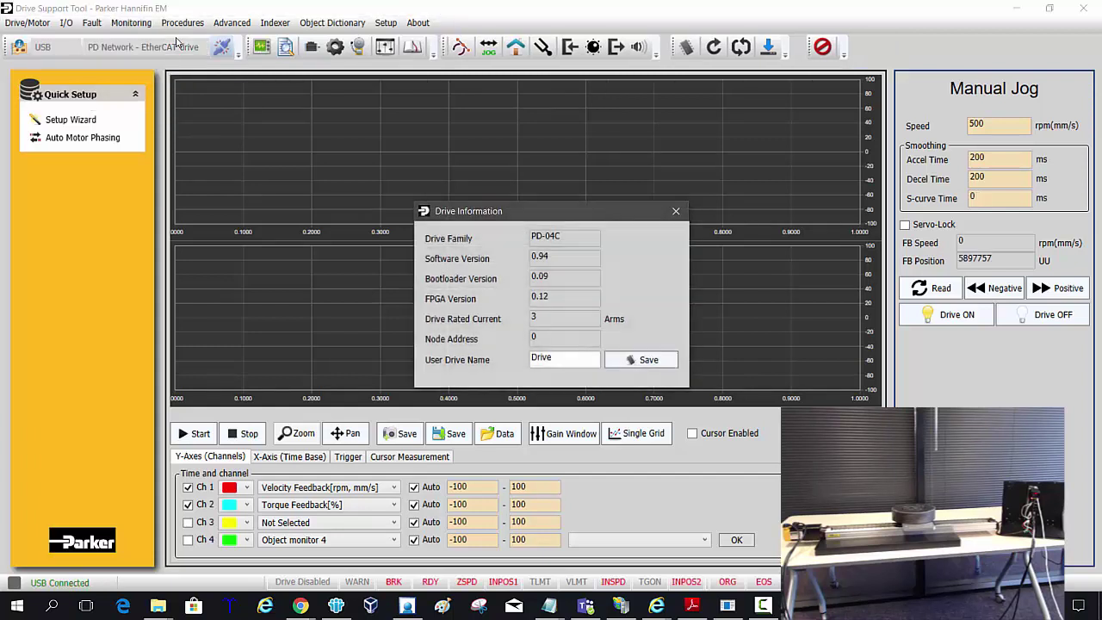
click(676, 213)
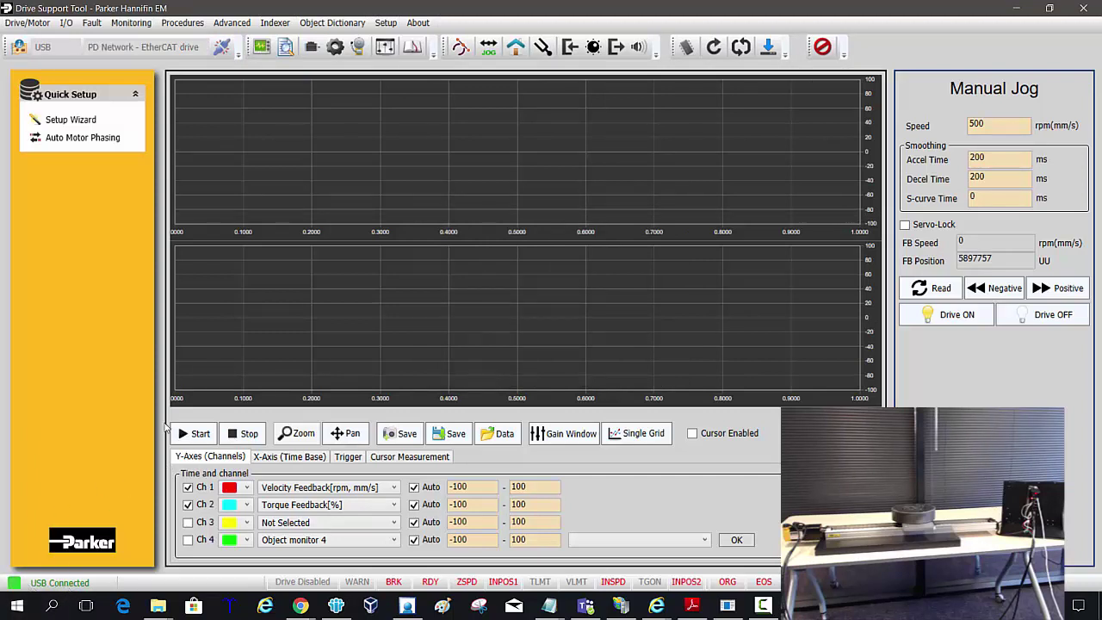
Step: Enable the drive and jog negatively, slowing the jog speed to 50, to about -76884 UU
click(944, 328)
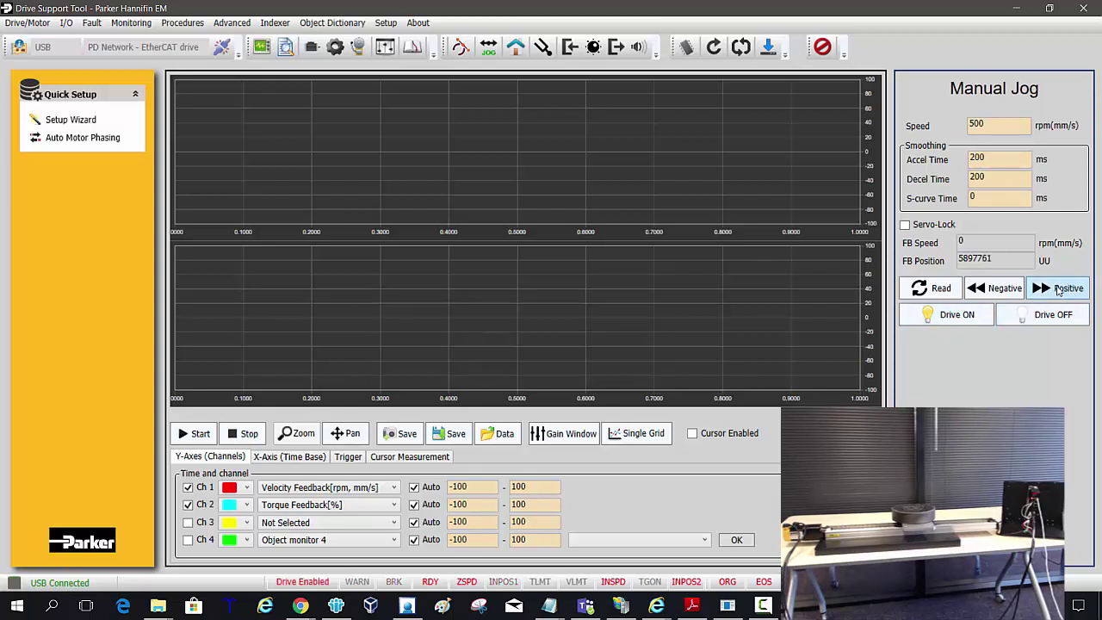
click(1013, 293)
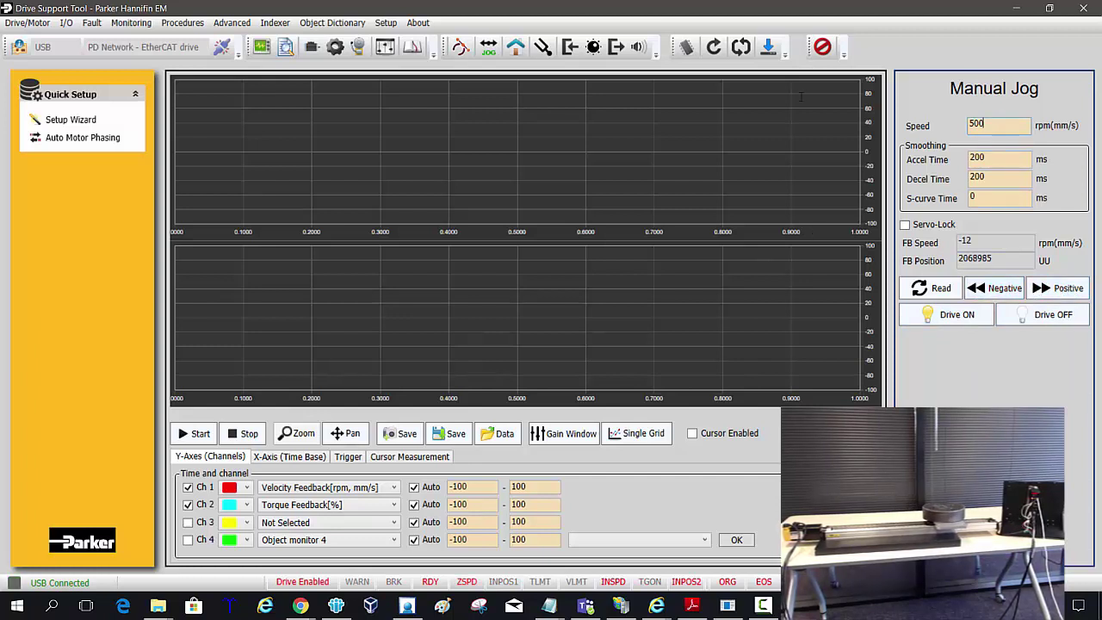
key(BackSpace)
click(996, 287)
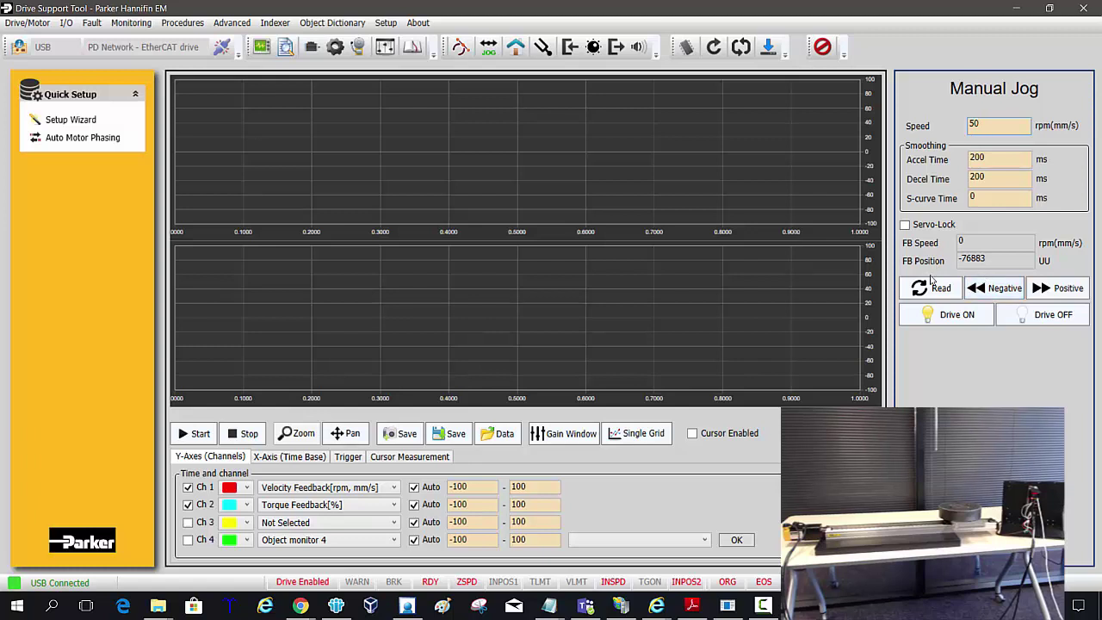
Step: On the PTP Move page, enable the drive and reset the feedback position to 0
click(458, 49)
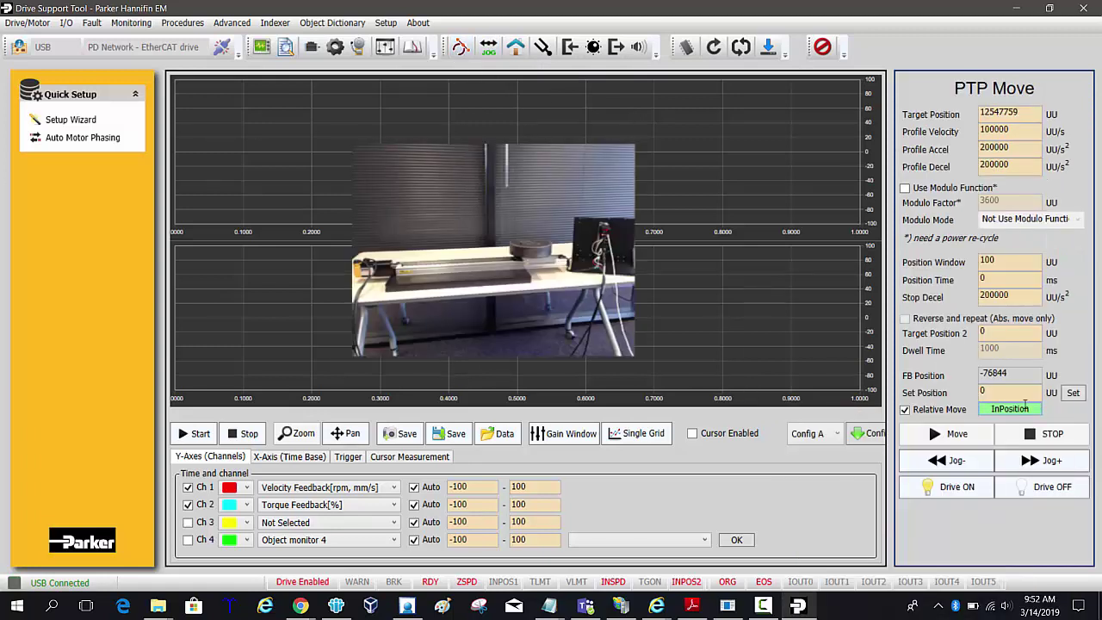
click(955, 487)
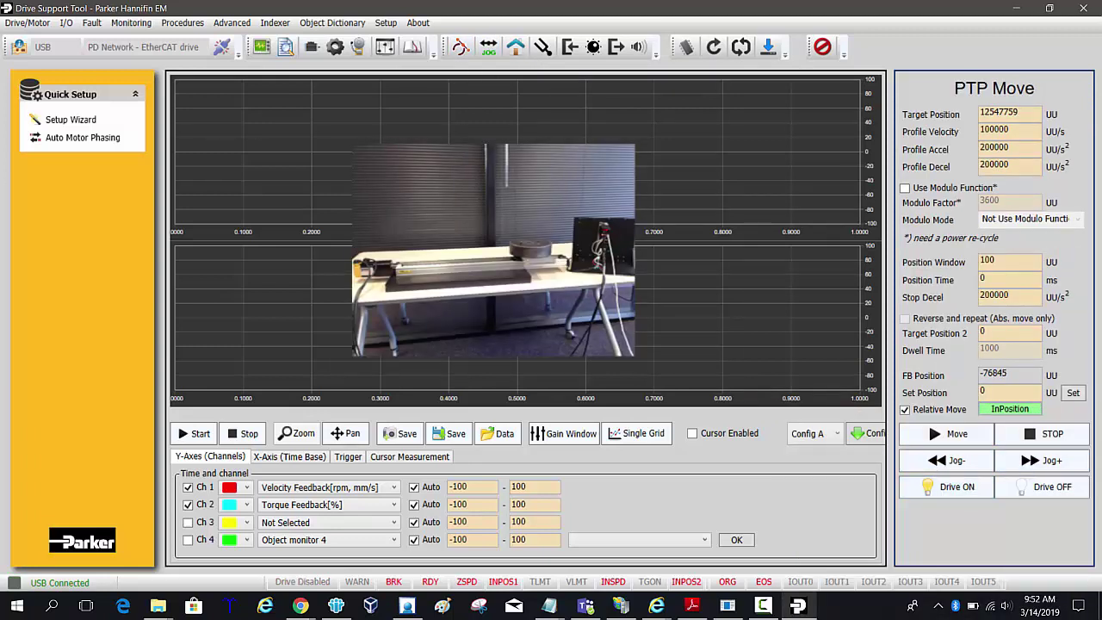
click(1073, 393)
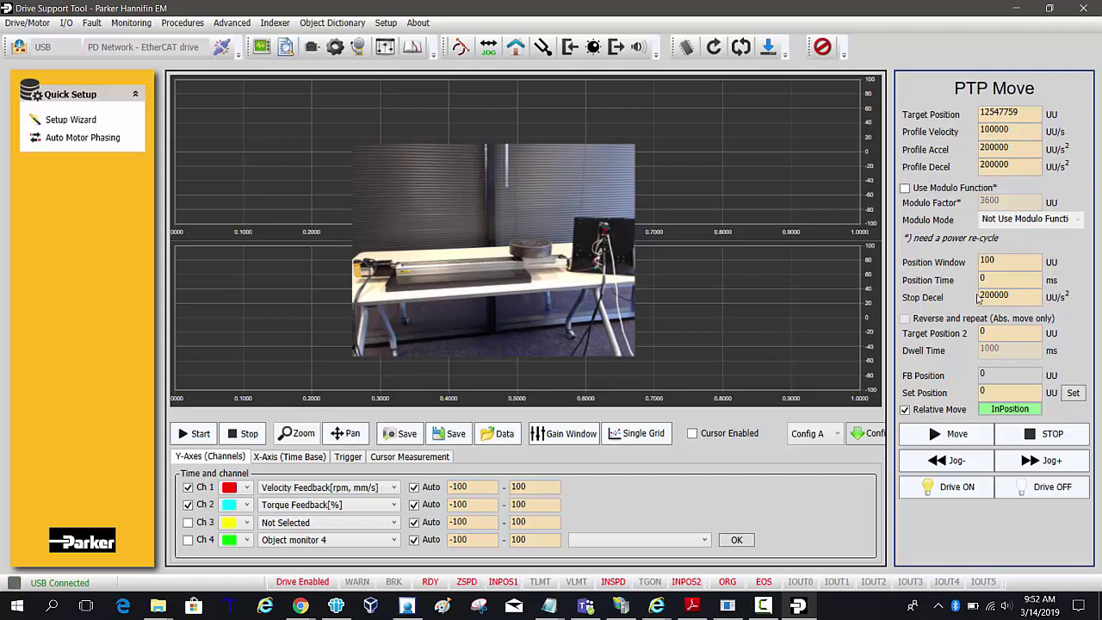
Step: Set jog speed to 500, enable the drive, jog in the positive direction, then stop
click(488, 47)
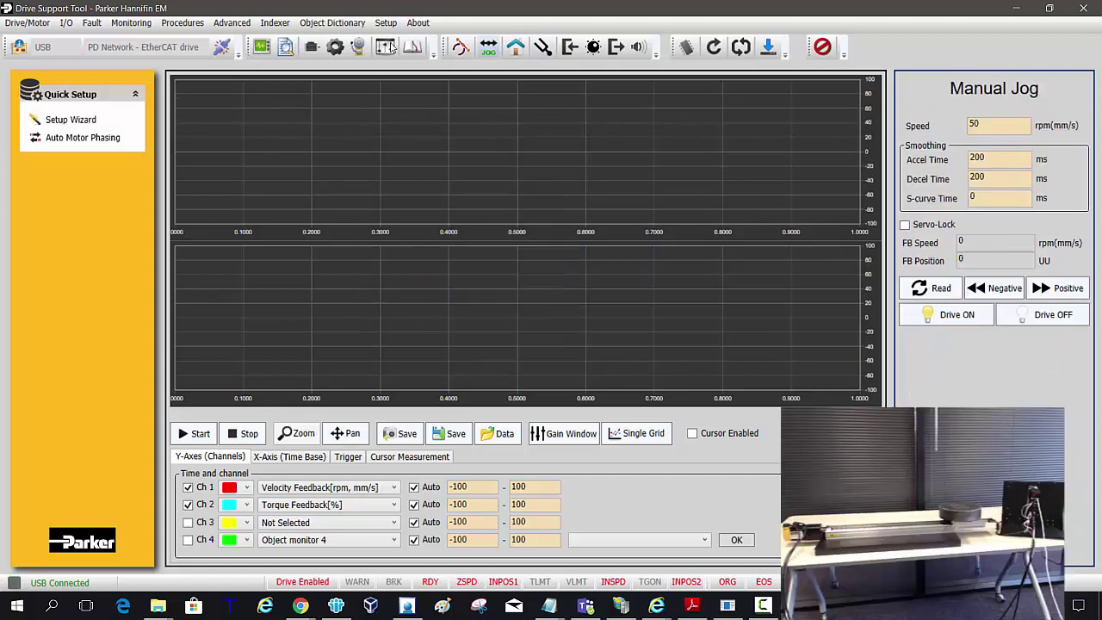
click(1007, 127)
text(0)
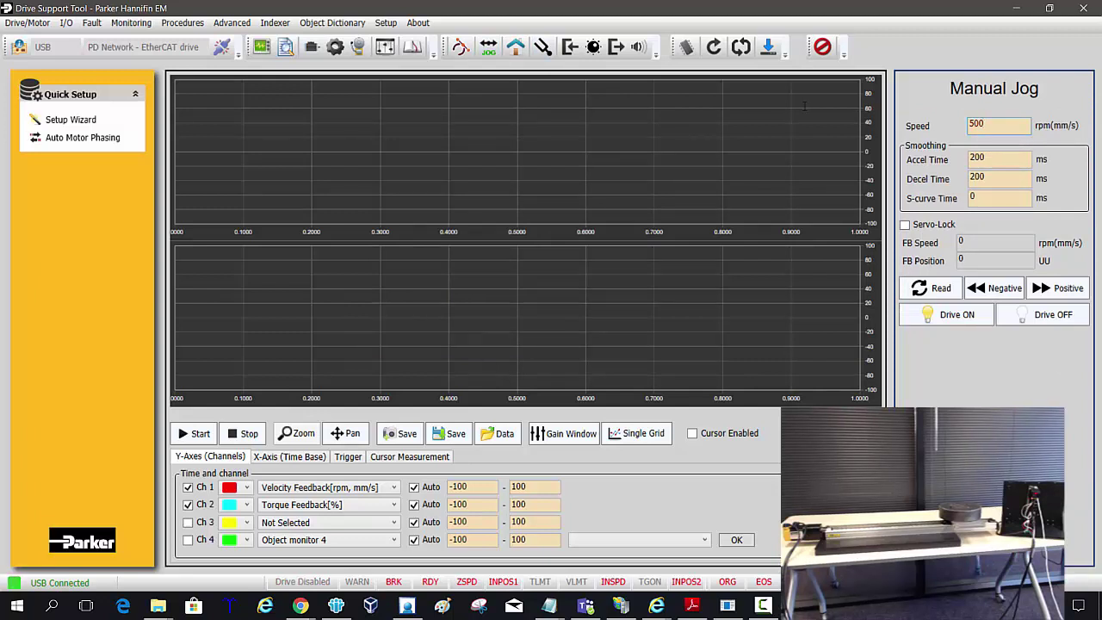
click(955, 315)
click(1038, 291)
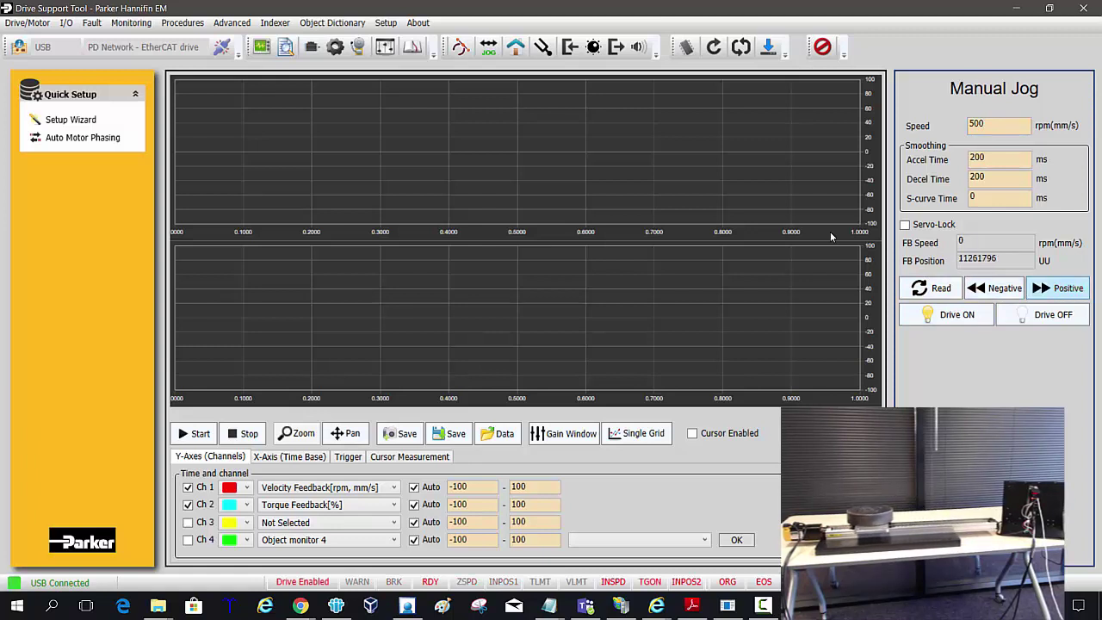
click(1003, 288)
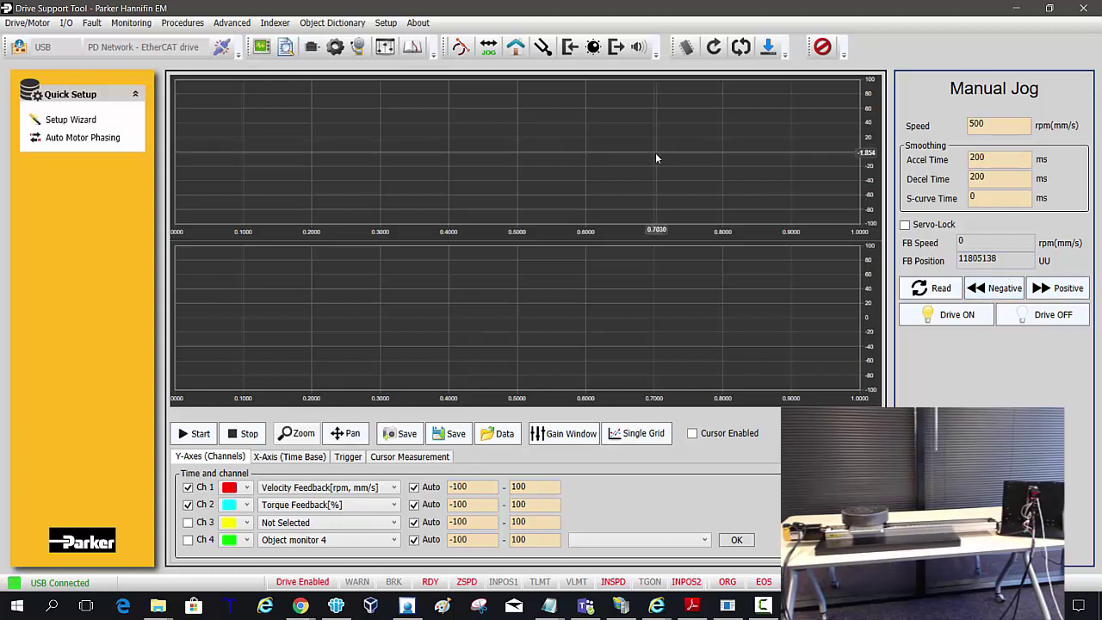
Step: Jog positively at speed 50 to about 12431290 UU, then disable the drive
click(1015, 121)
key(BackSpace)
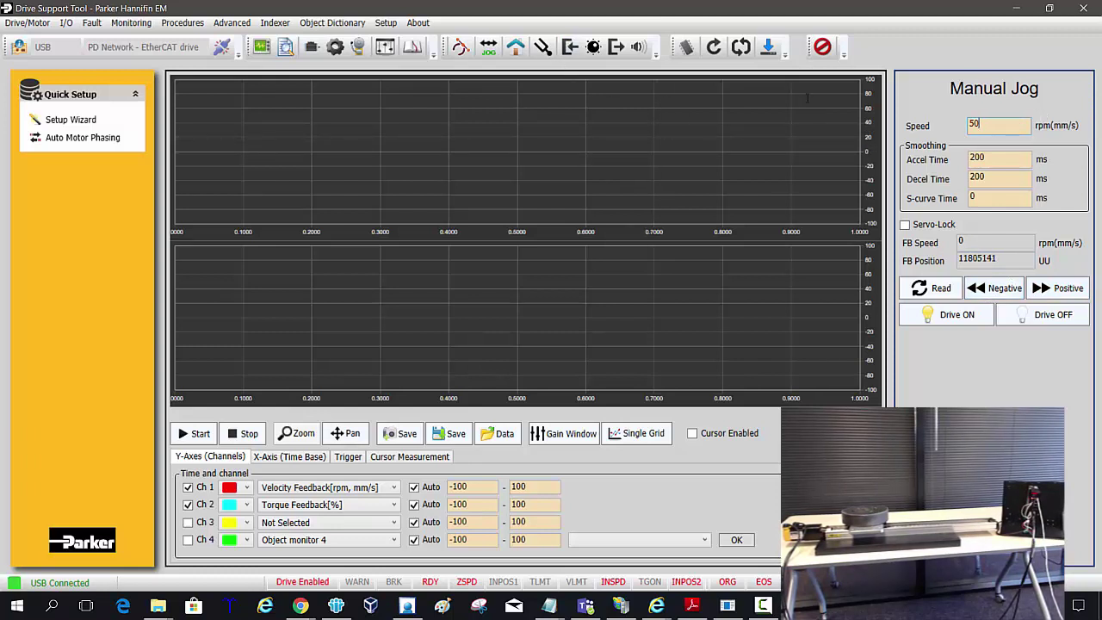
click(1043, 287)
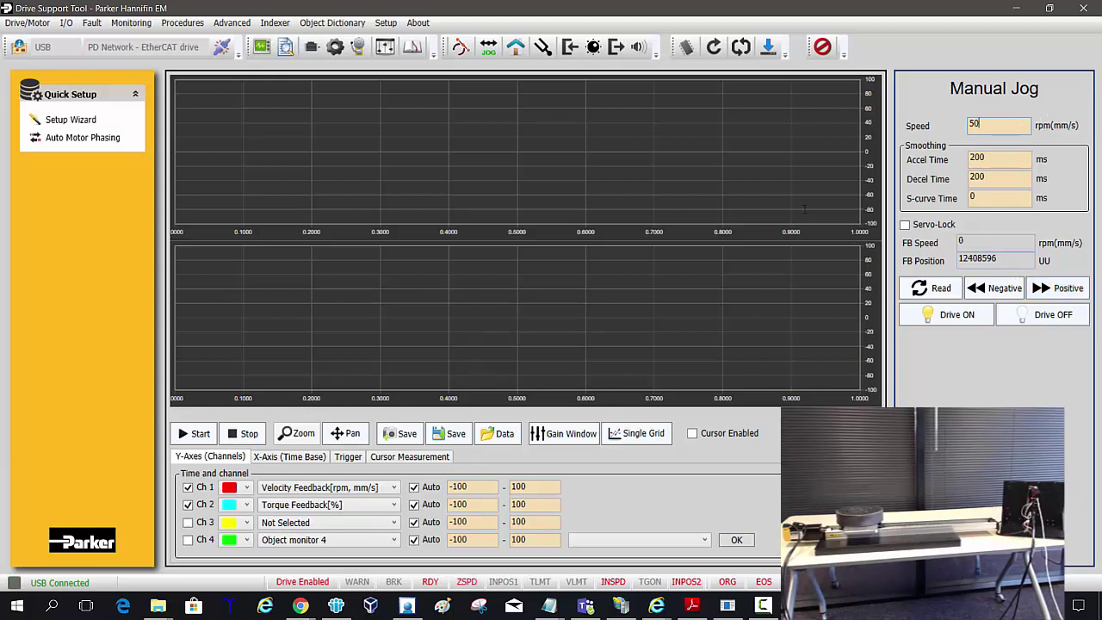
drag(1000, 258, 947, 260)
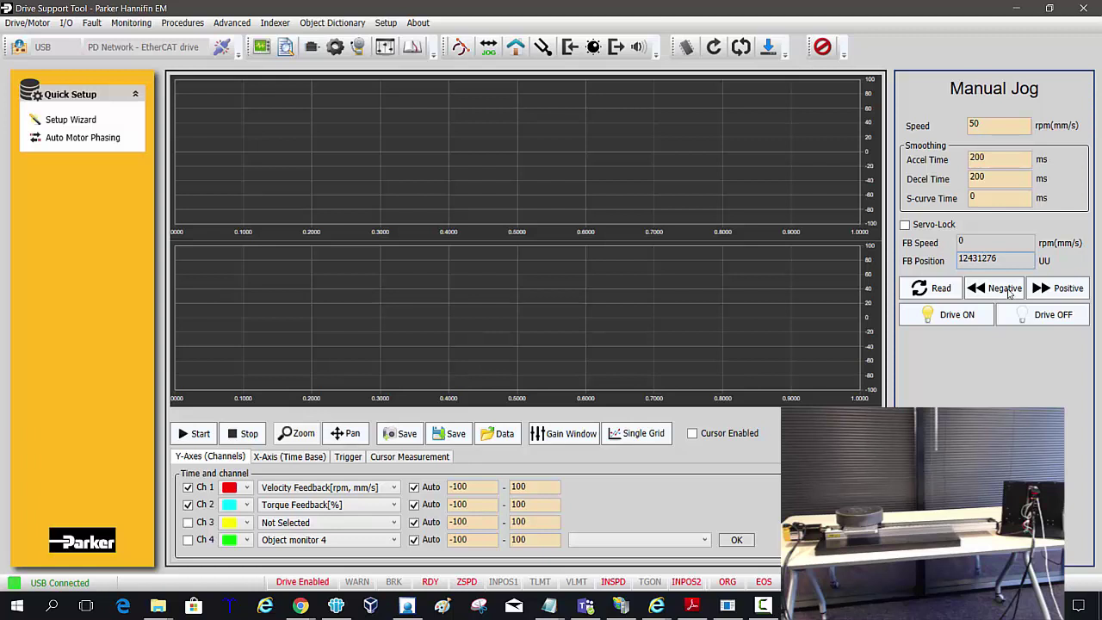
click(1052, 314)
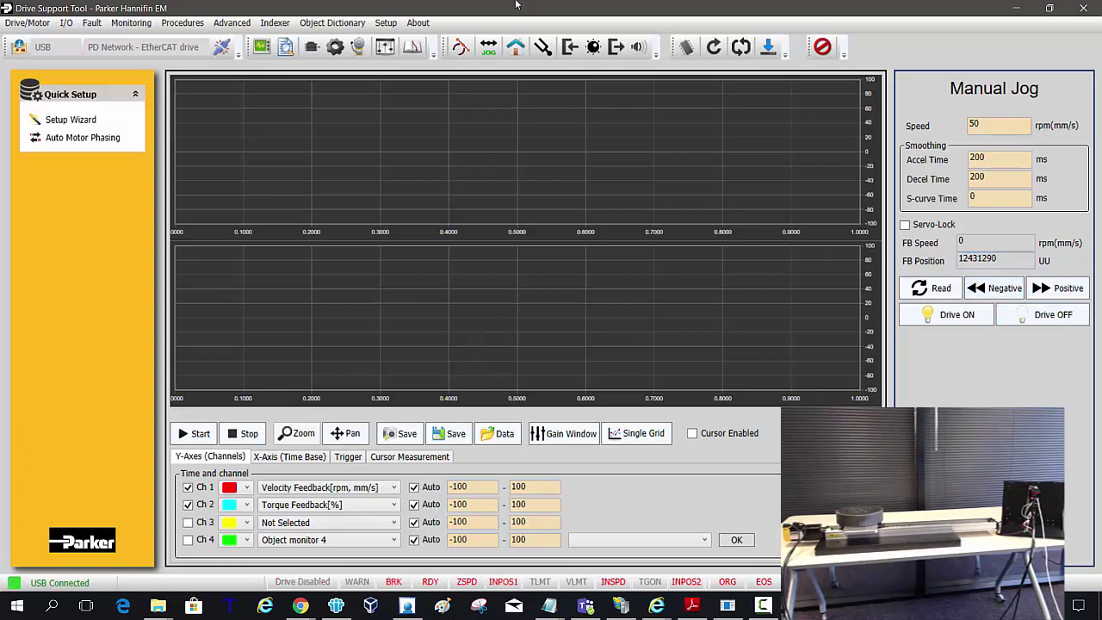
Step: Set the PTP target position to 12400000 UU and profile velocity to 5242880 UU/s
click(461, 47)
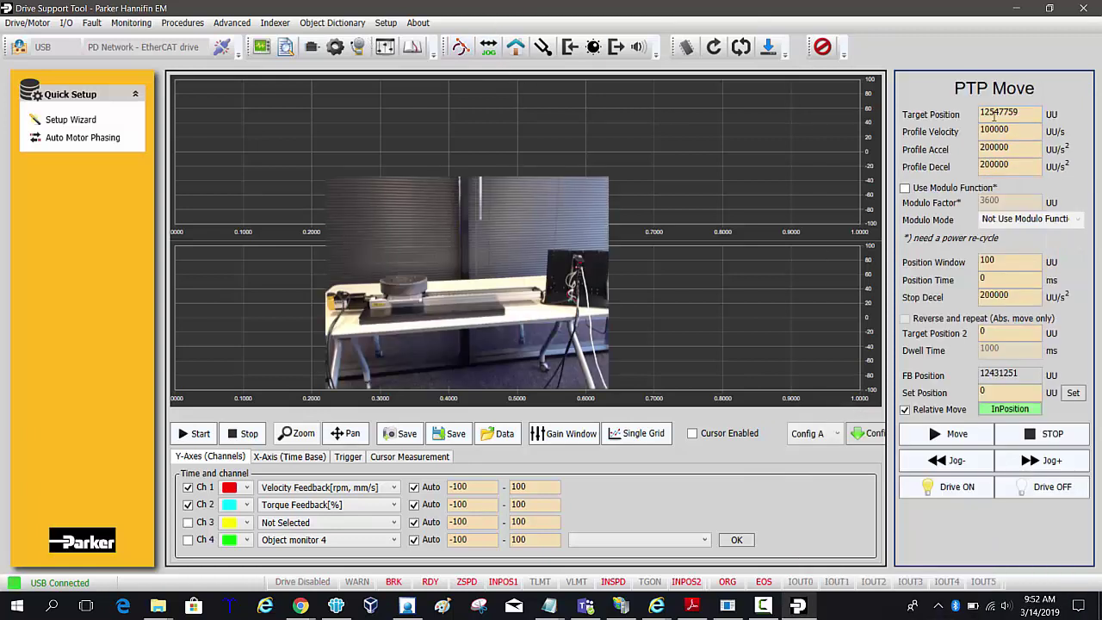
double_click(992, 112)
text(12400000)
key(Return)
key(Tab)
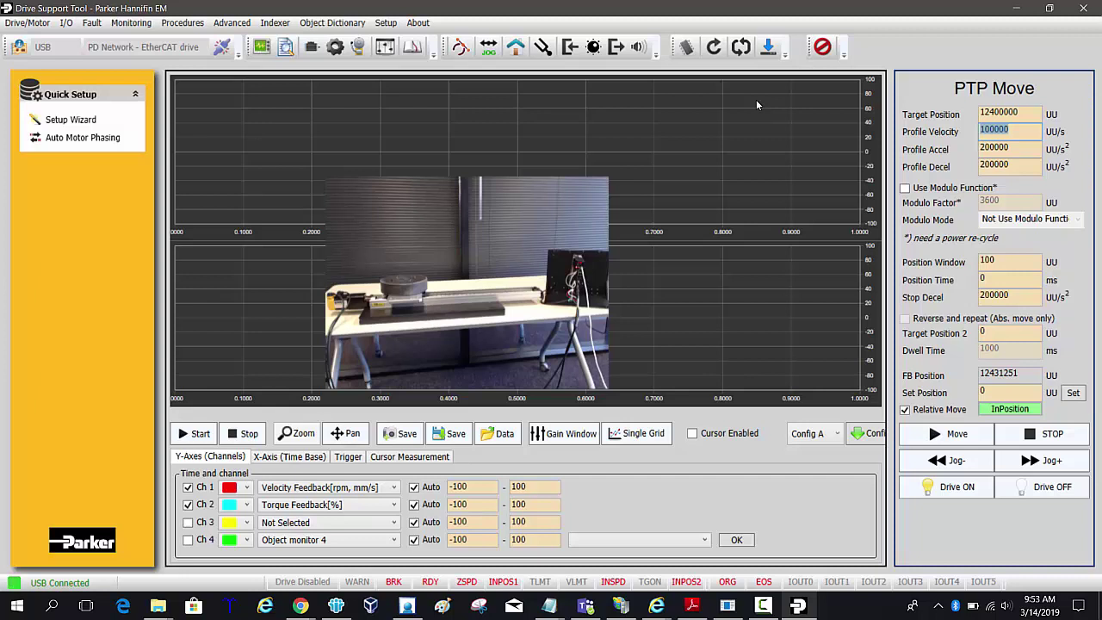
text(524288)
key(Return)
text(0)
key(Return)
Step: Set profile acceleration, profile deceleration and stop deceleration all to 52428800 UU/s²
drag(1024, 150, 972, 154)
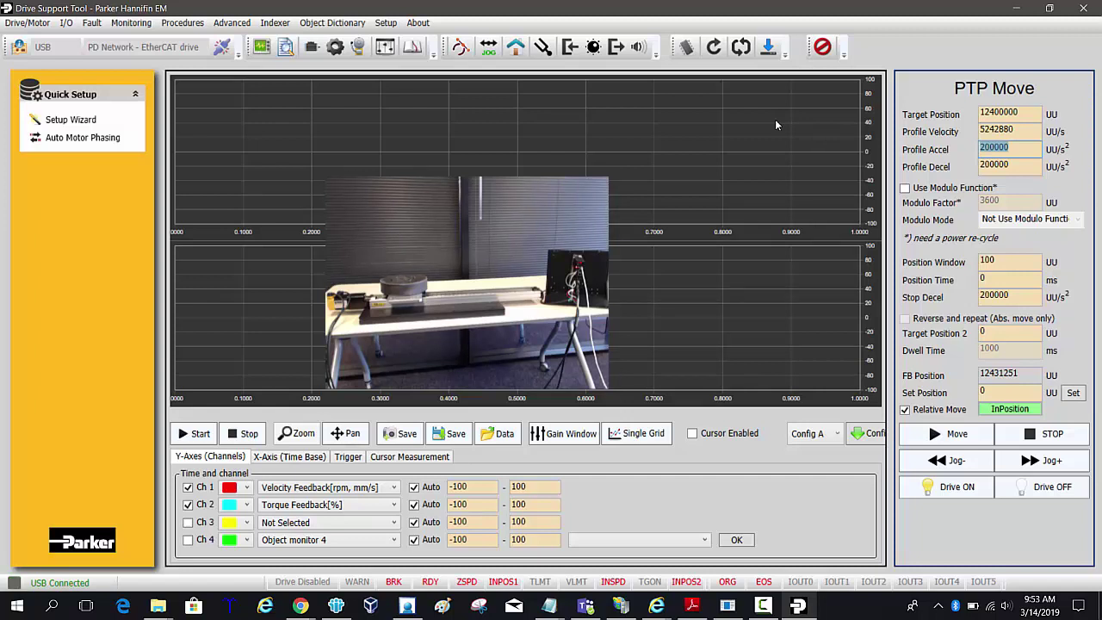
text(524288)
double_click(992, 147)
key(ctrl+c)
double_click(1011, 166)
key(ctrl+v)
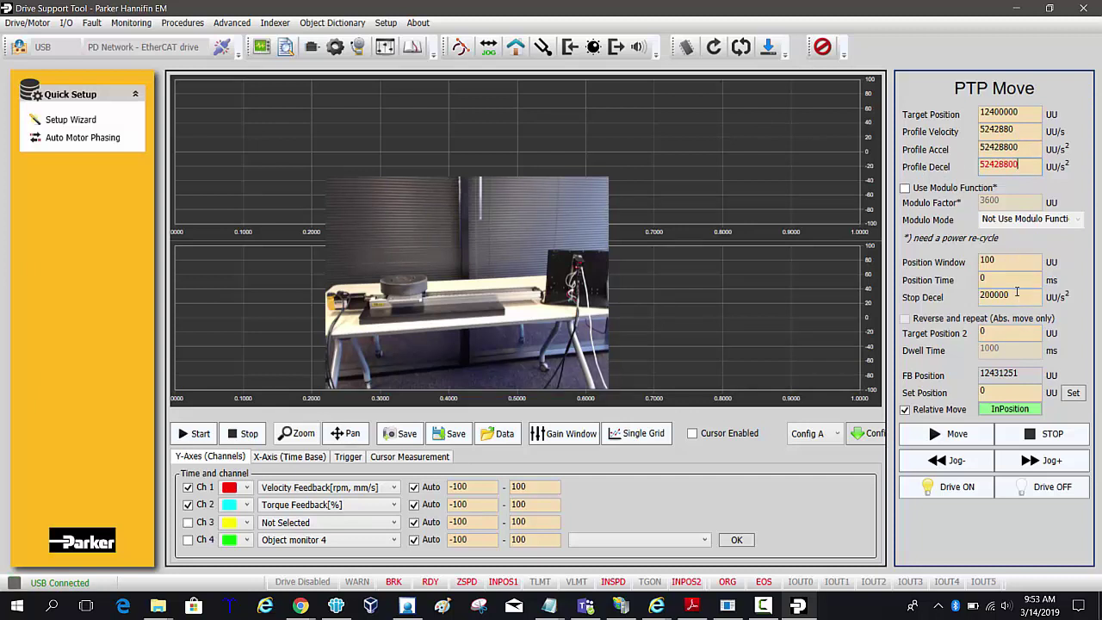
click(1016, 292)
click(1025, 166)
key(Return)
drag(1017, 296, 945, 301)
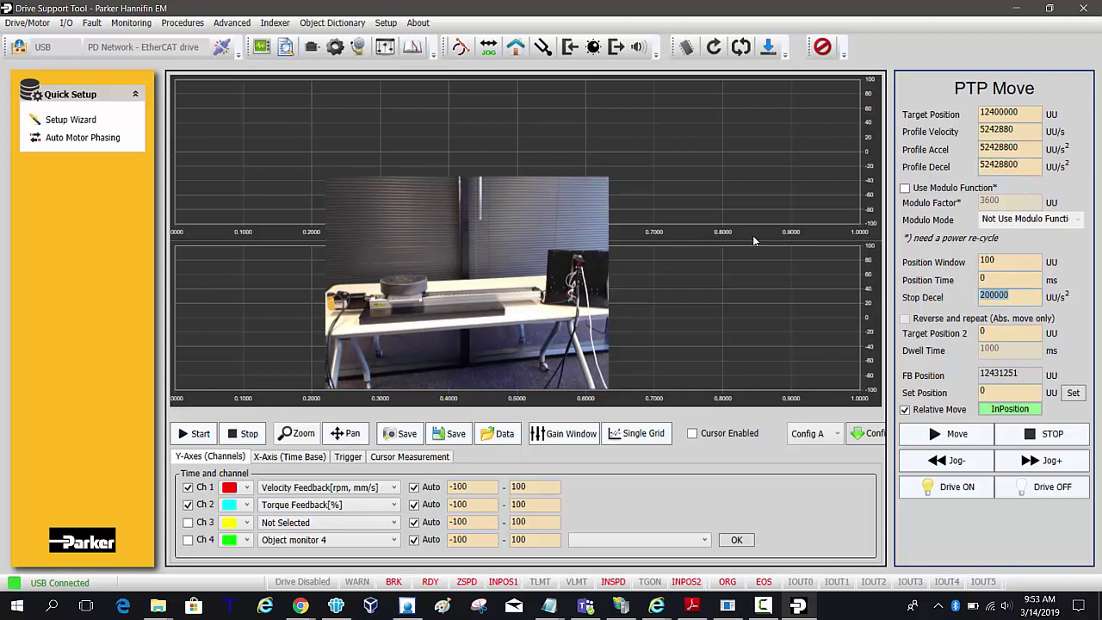
key(ctrl+v)
key(Return)
Step: Make the move absolute with reverse-and-repeat back to 0, and set position window to 100000
click(936, 410)
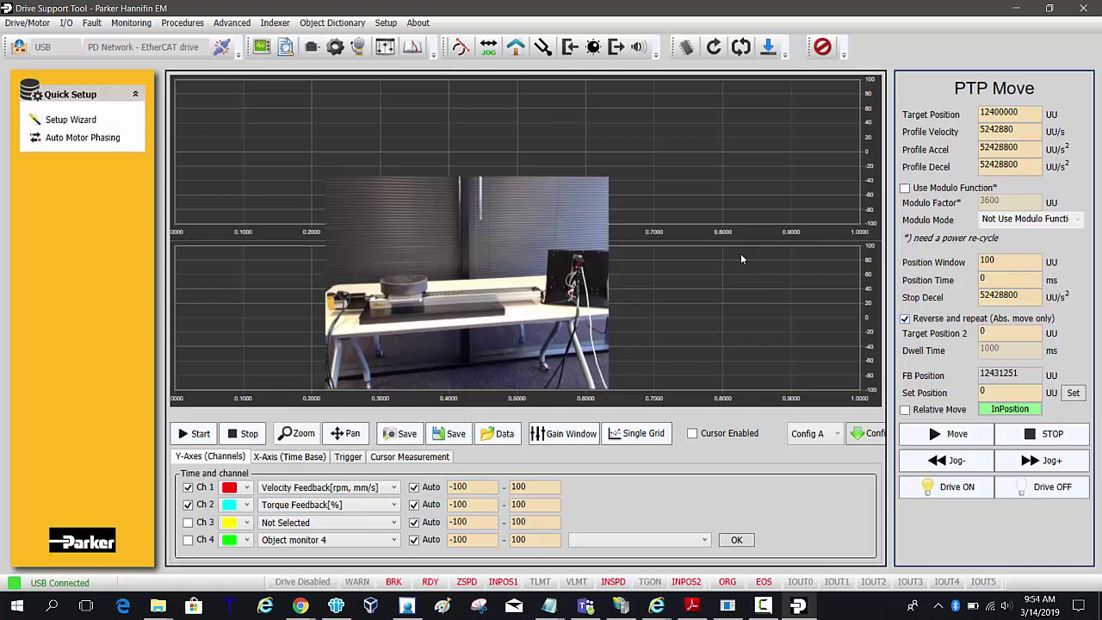
click(986, 330)
click(981, 266)
text(000)
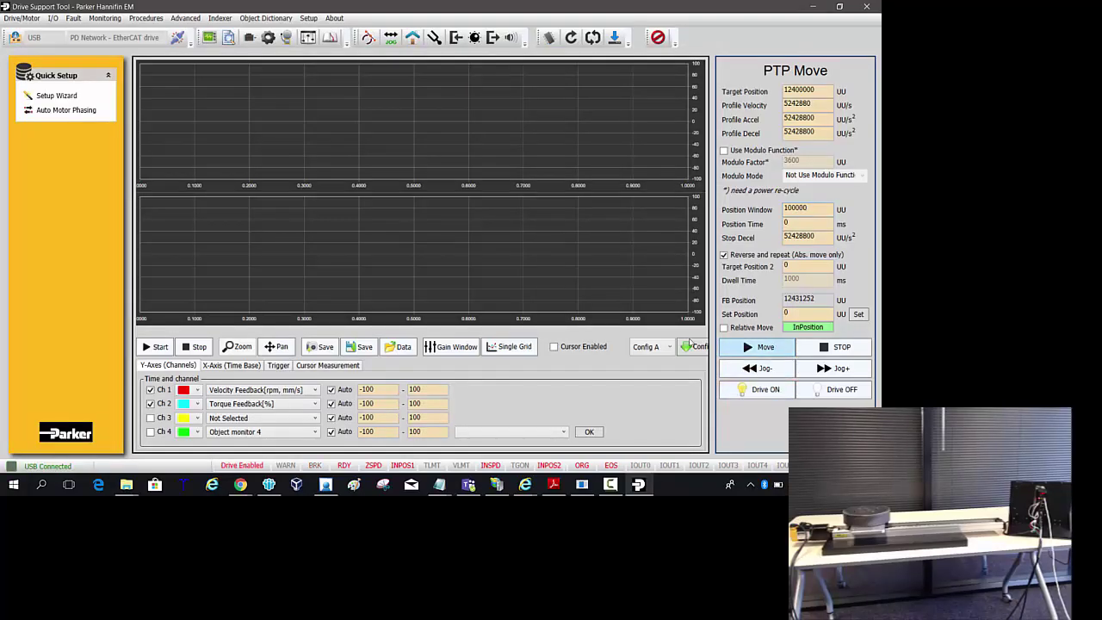
Step: Run the reverse-and-repeat move and stop it mid-travel near 5998407 UU
click(759, 348)
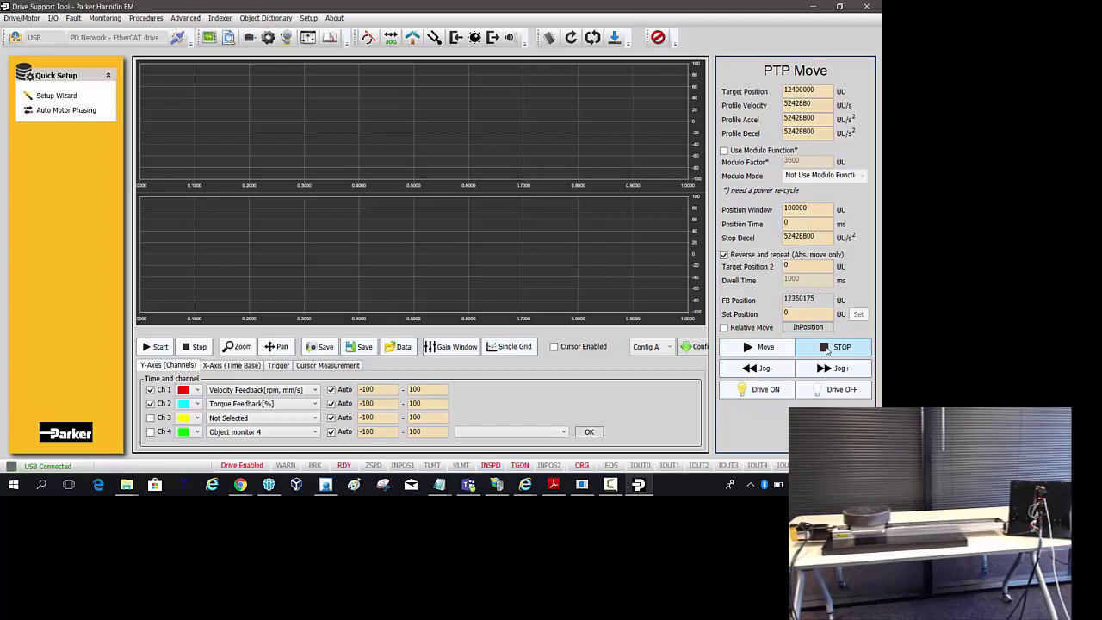
click(826, 348)
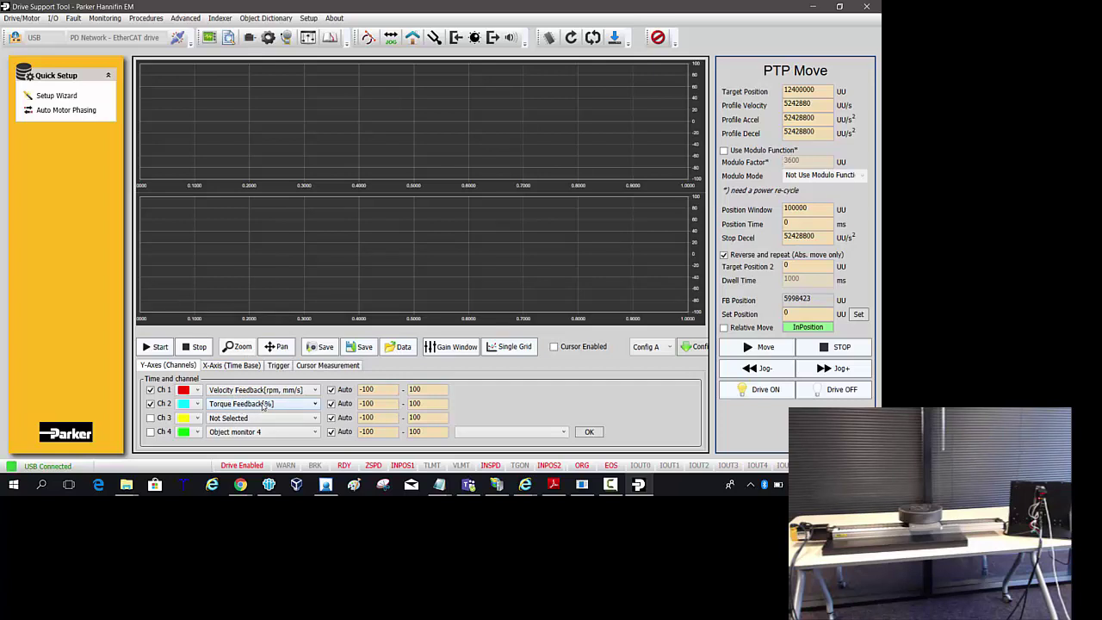
Step: Keep scope channel 3 yellow and assign it the Following Error Actual Value[UU] signal
click(189, 417)
click(197, 417)
click(229, 420)
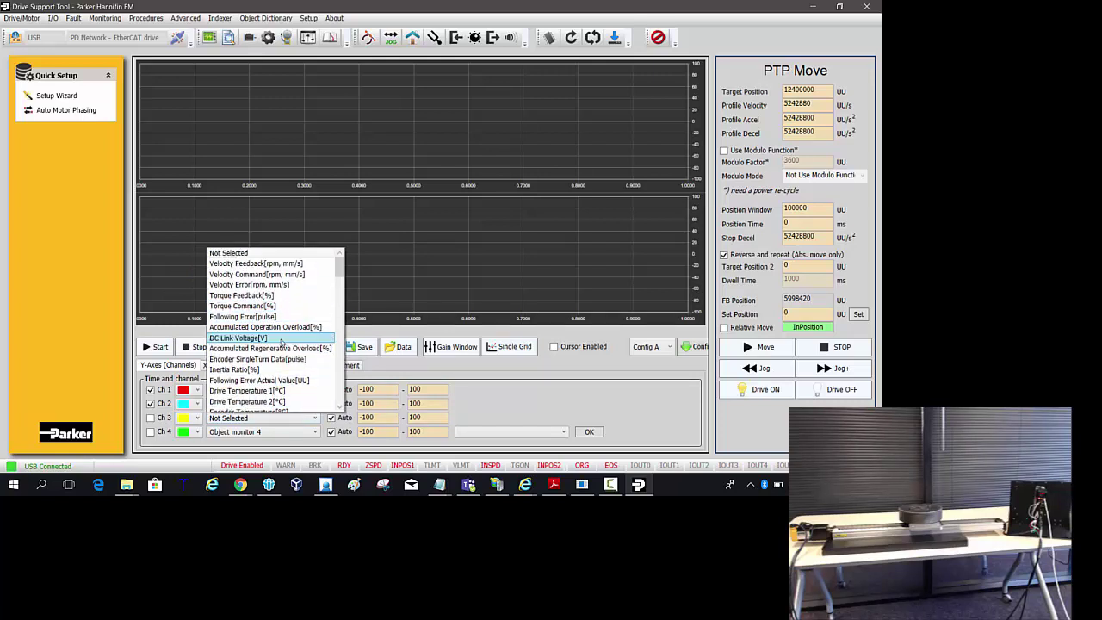
click(272, 381)
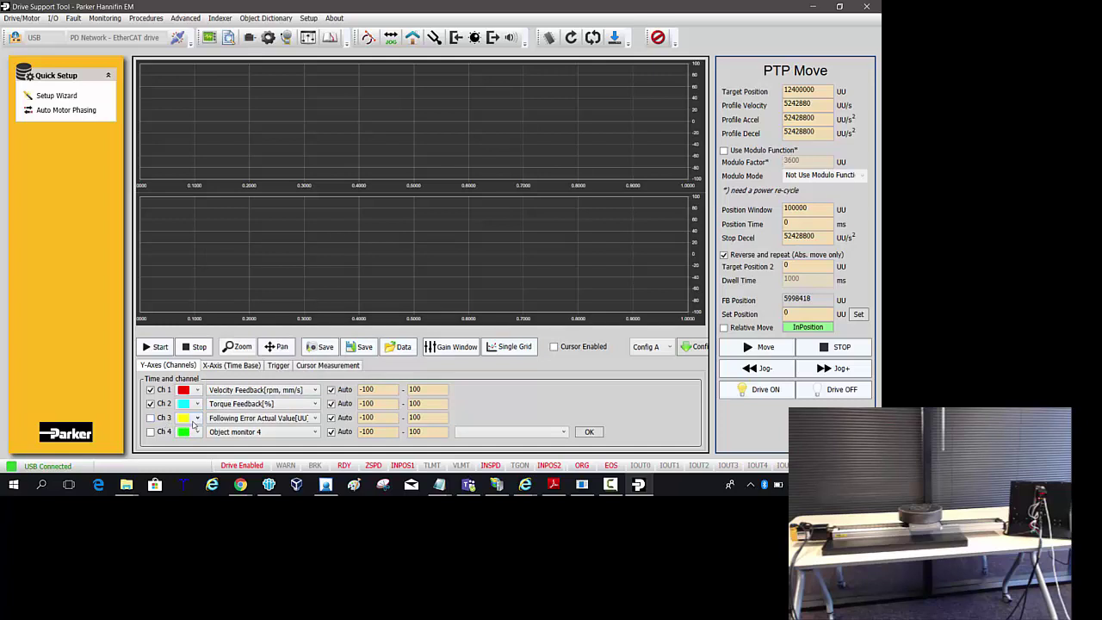
Step: Enable channel 3 plotting, run the move toward 12400000 UU, and freeze the scope capture
click(161, 420)
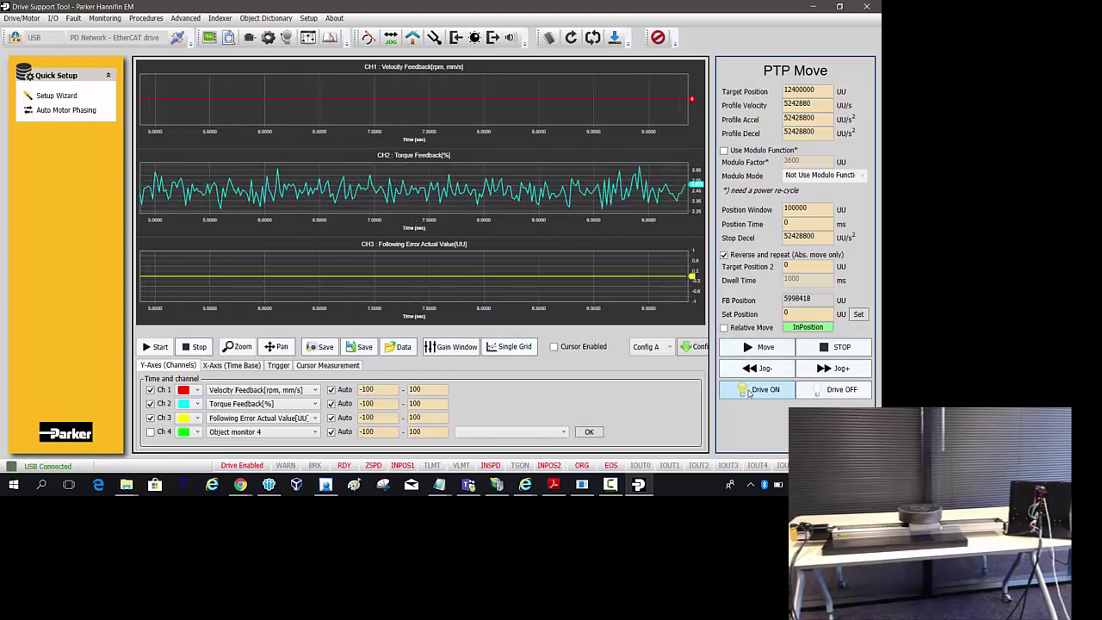
click(763, 346)
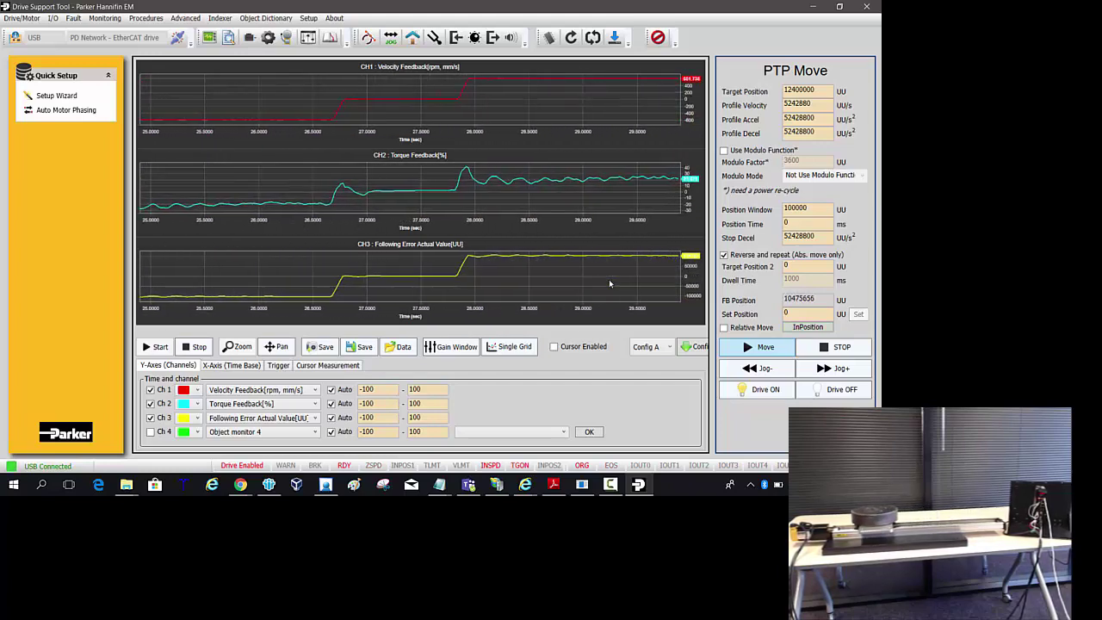
click(194, 346)
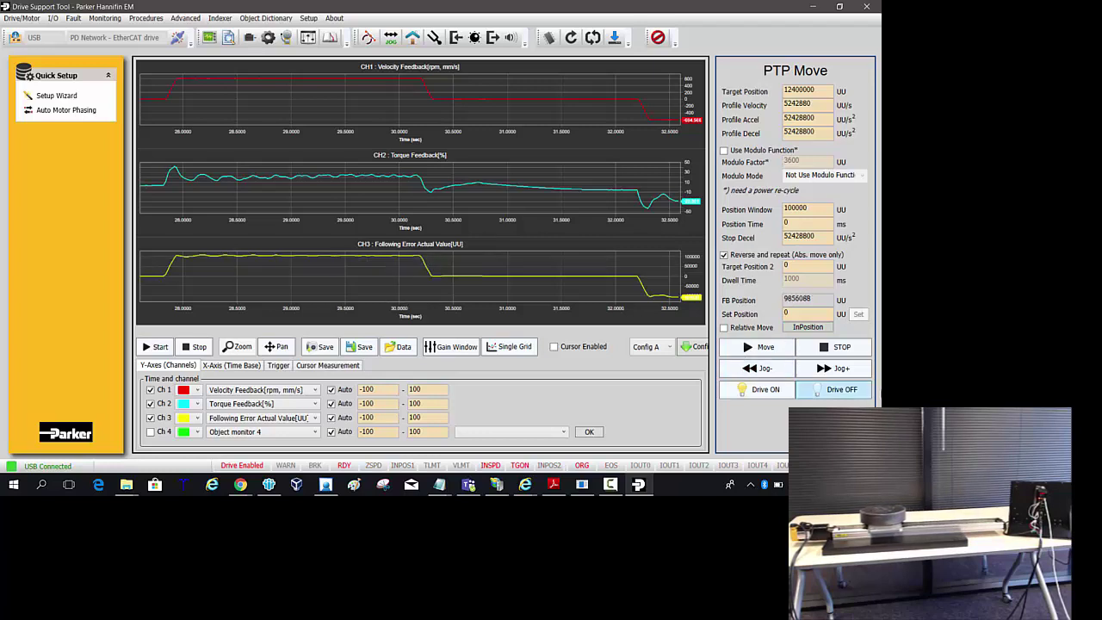
Step: Halt the repeating motion near 7676139 UU and draw the channel 1 velocity trace in white
click(840, 348)
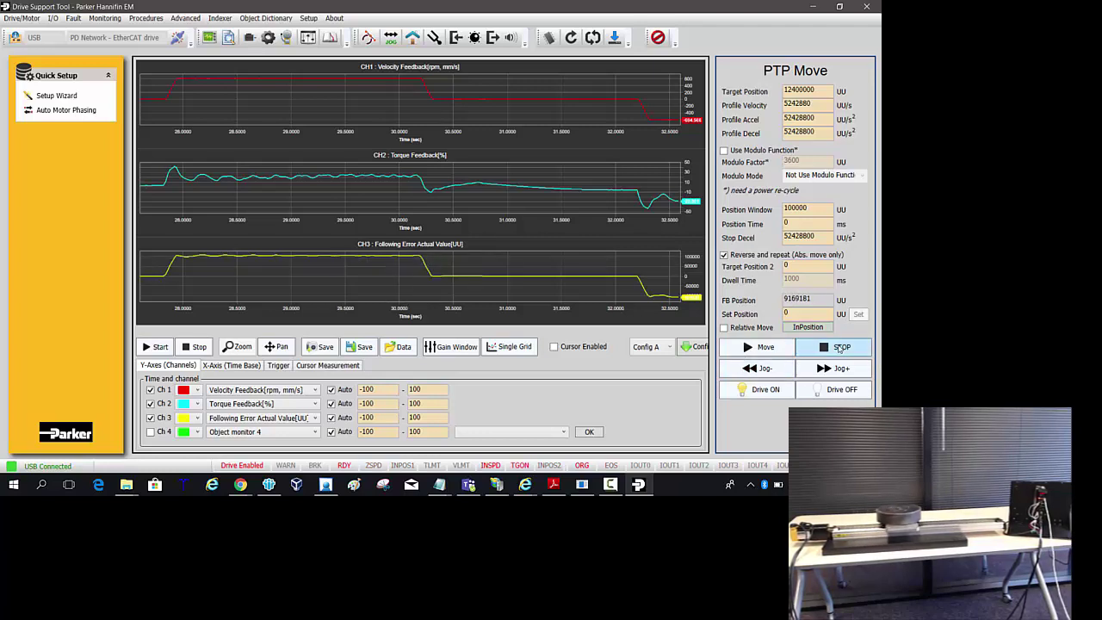
click(840, 348)
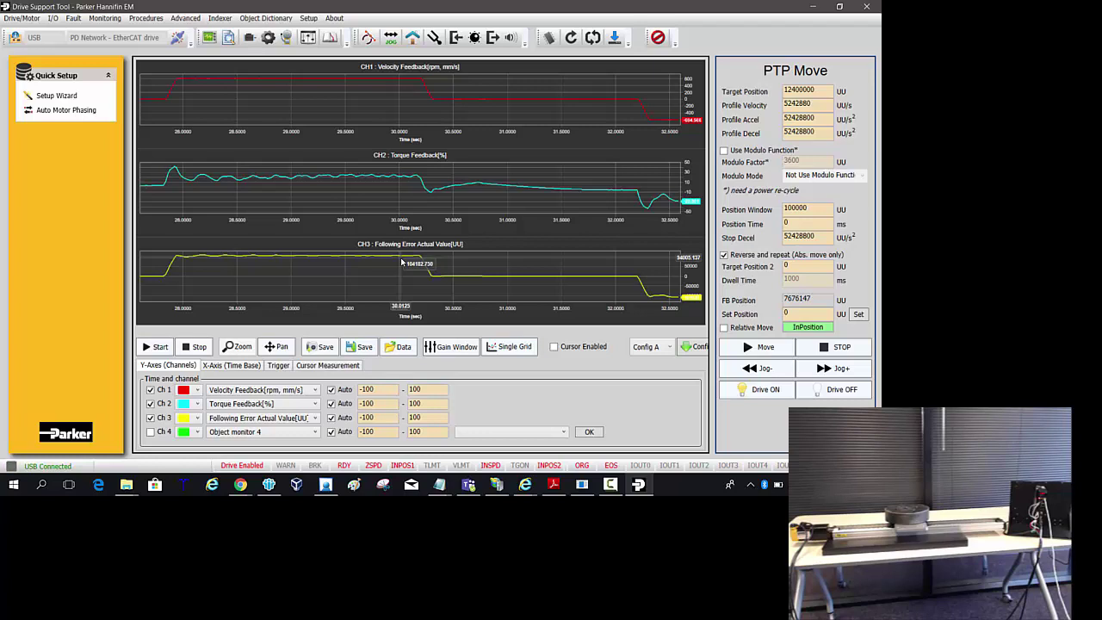
click(503, 350)
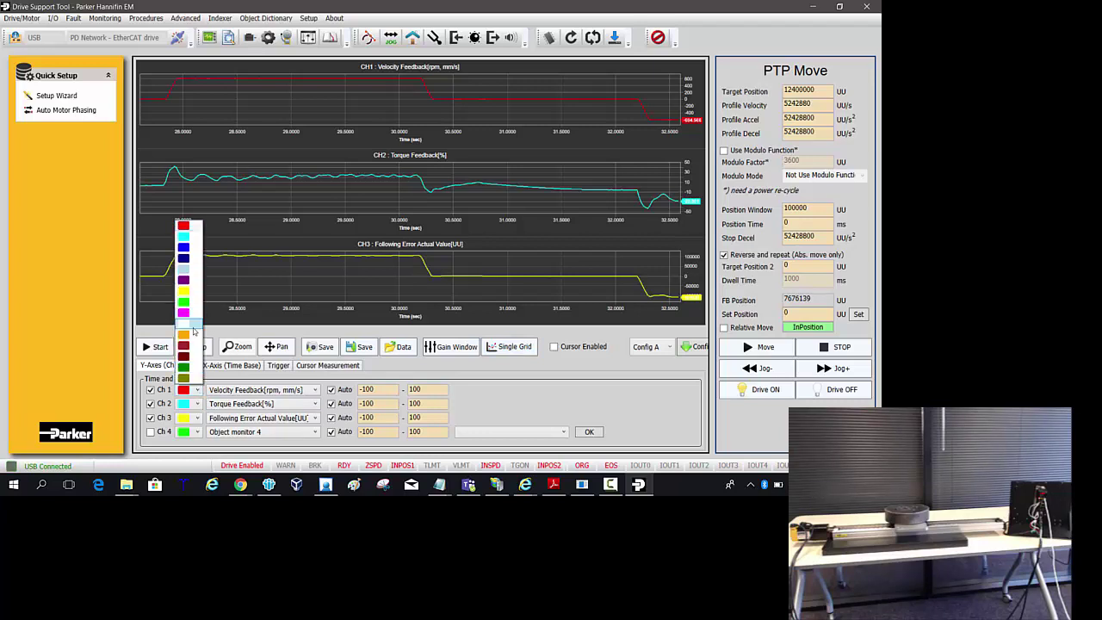
click(194, 332)
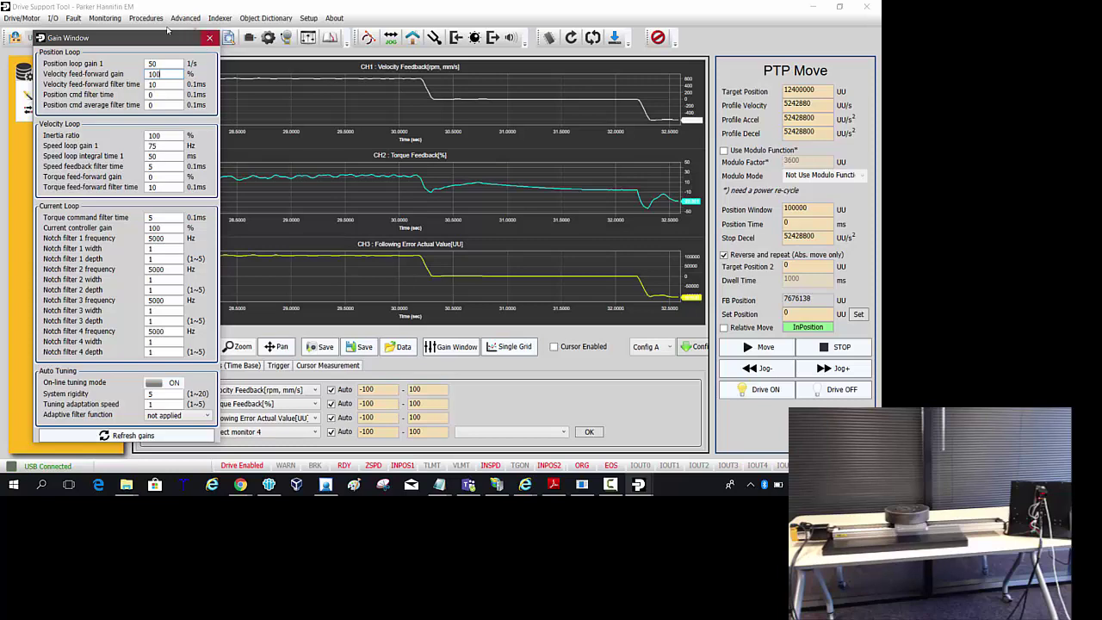
click(209, 38)
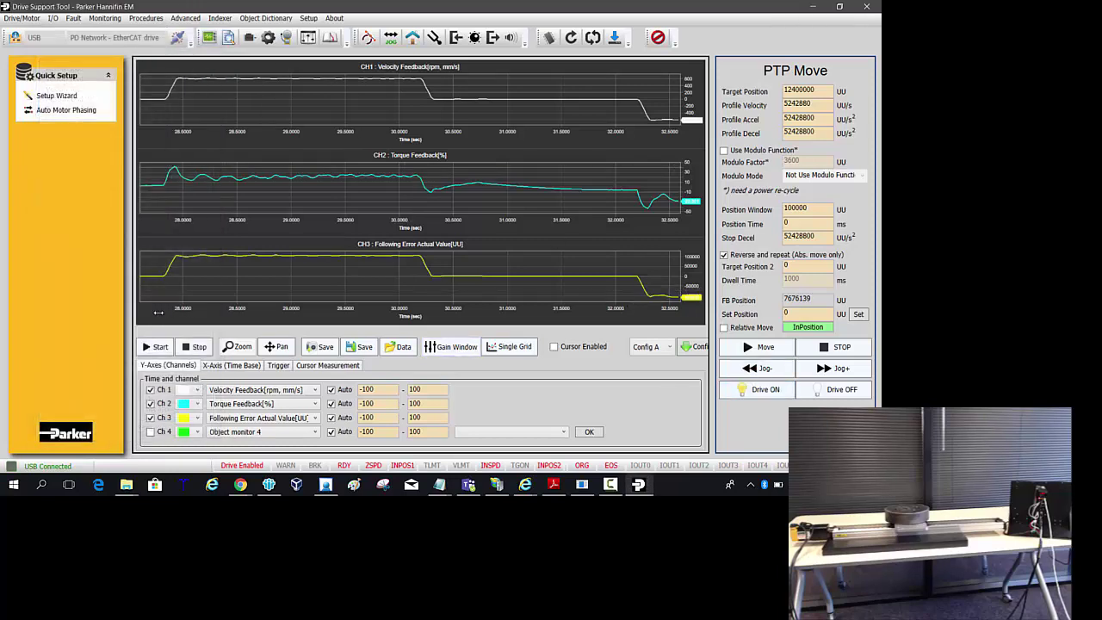
Step: Capture velocity, torque and following-error traces on the scope across repeated moves
click(156, 347)
click(757, 347)
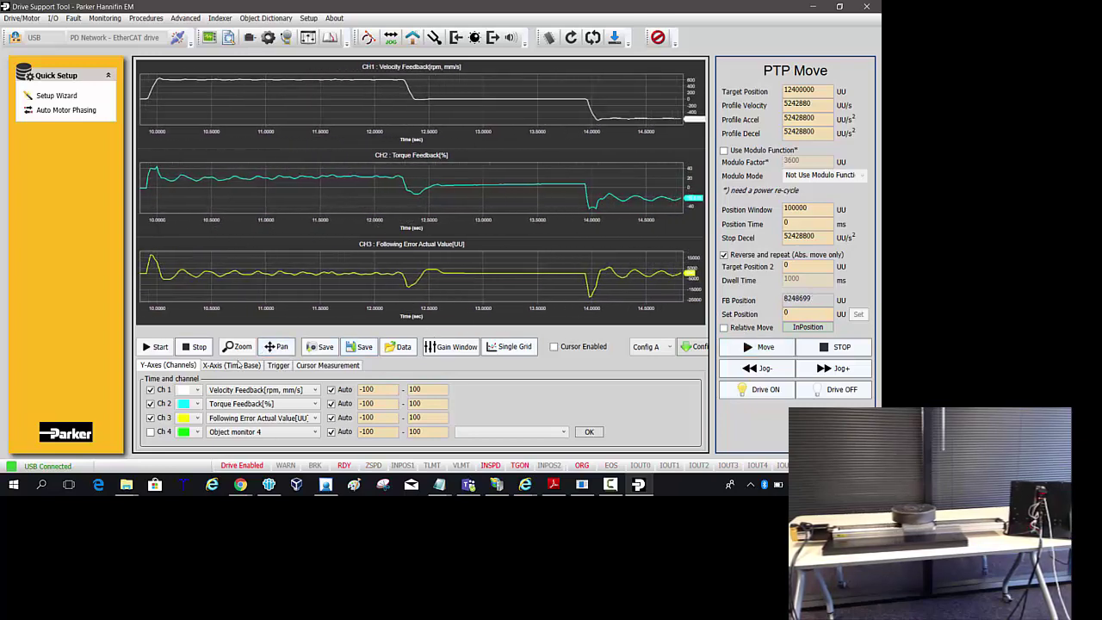
click(195, 346)
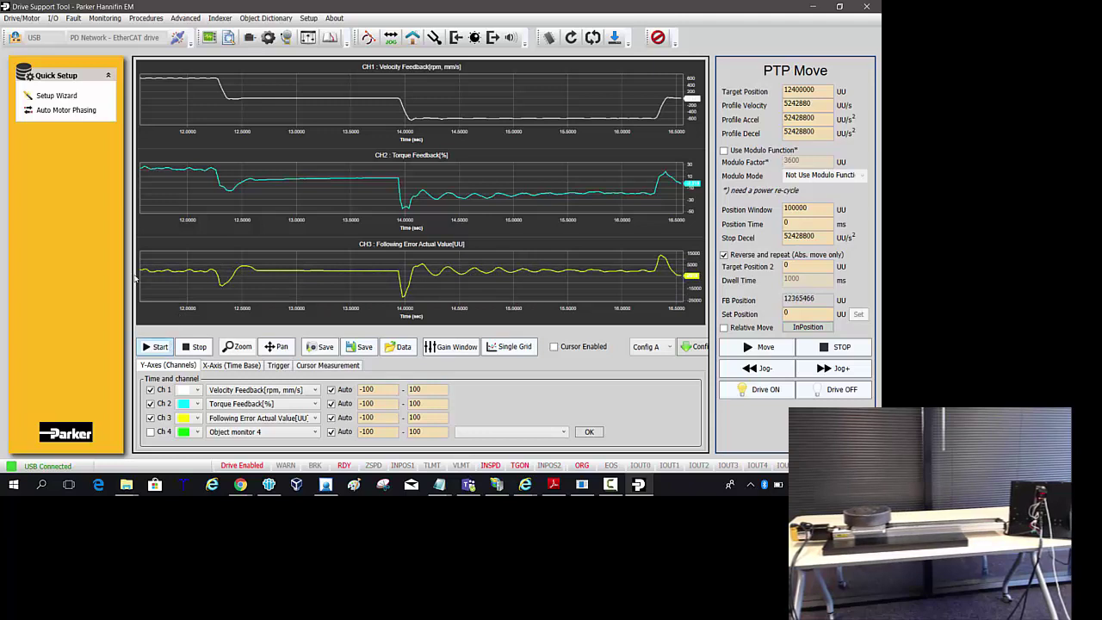
click(784, 353)
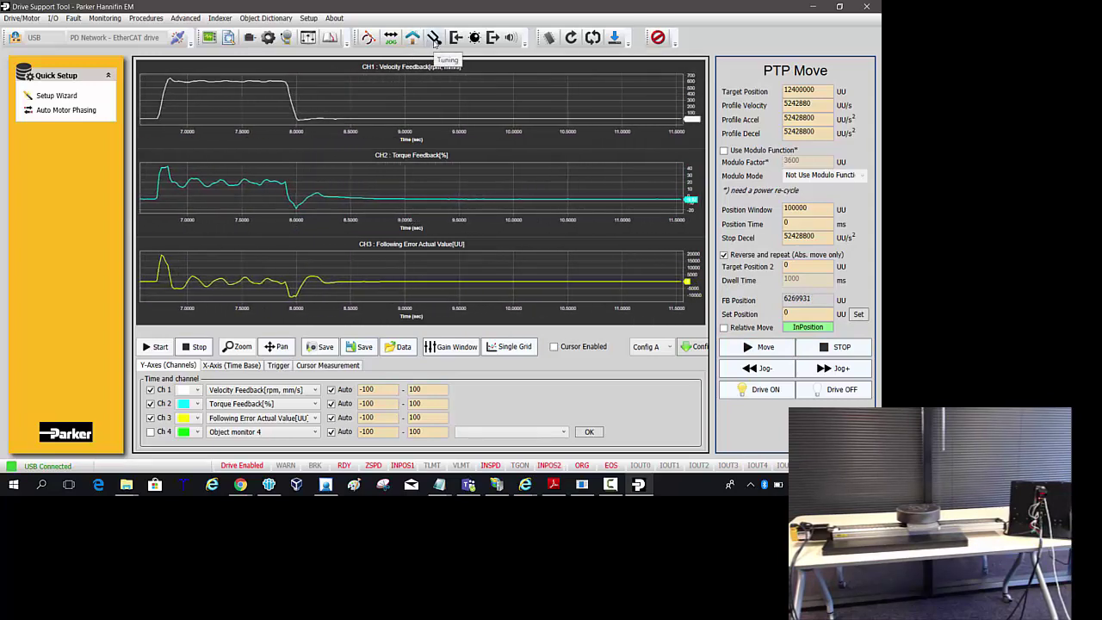
Step: Auto-tune the drive, raising gains to 73 and 110 Hz with 1023% inertia ratio
click(435, 38)
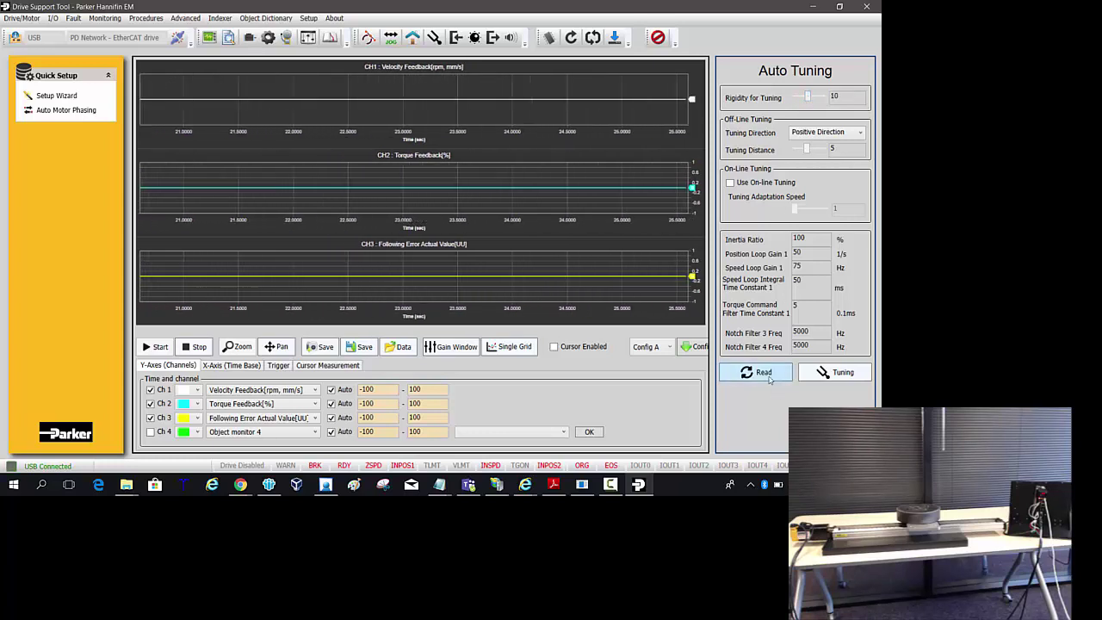
click(821, 373)
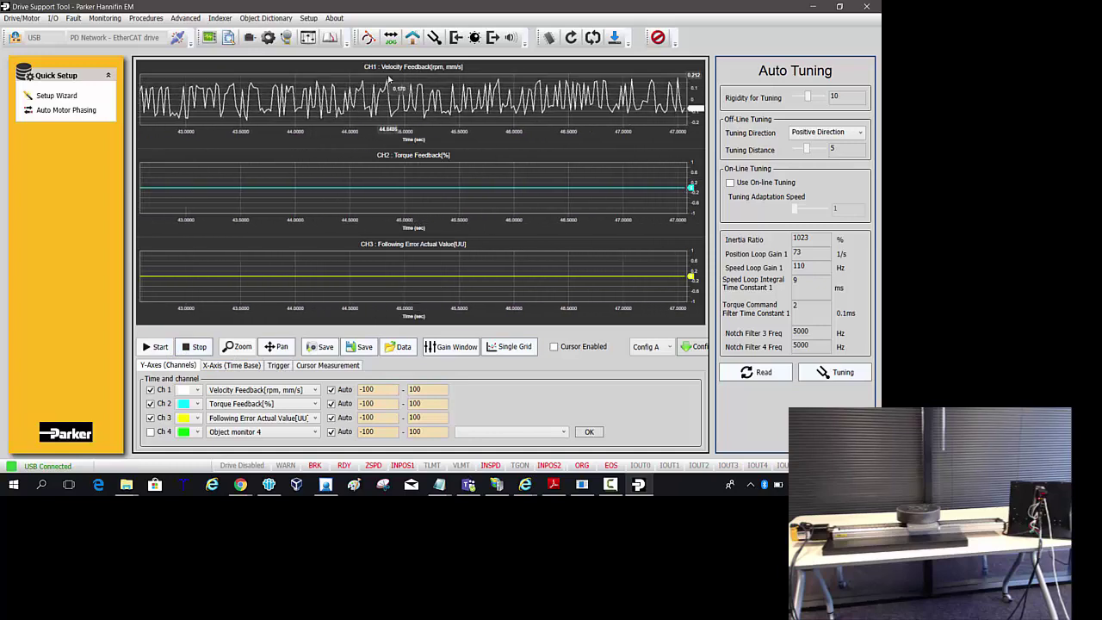
Step: Run a test move with the tuned gains, showing torque oscillation, then disable the drive
click(290, 36)
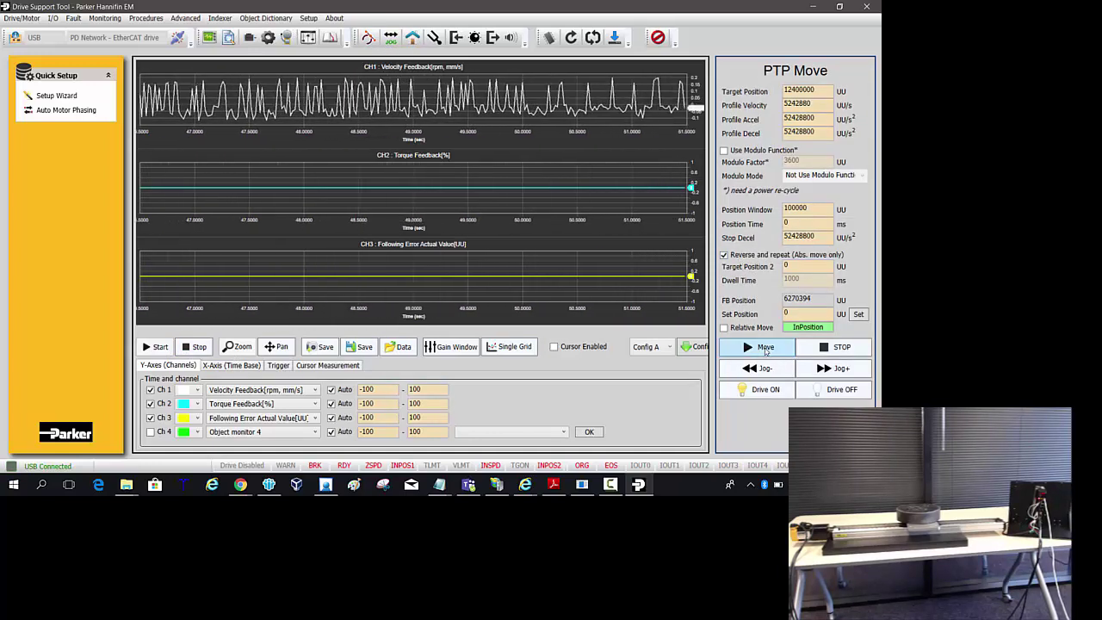
click(762, 389)
click(759, 346)
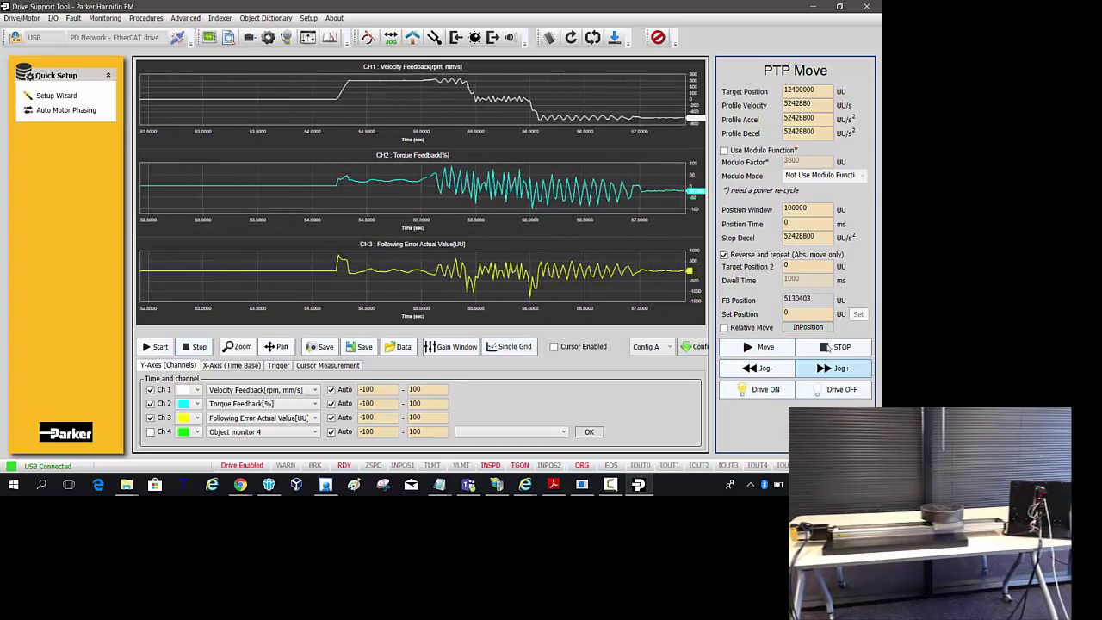
click(831, 390)
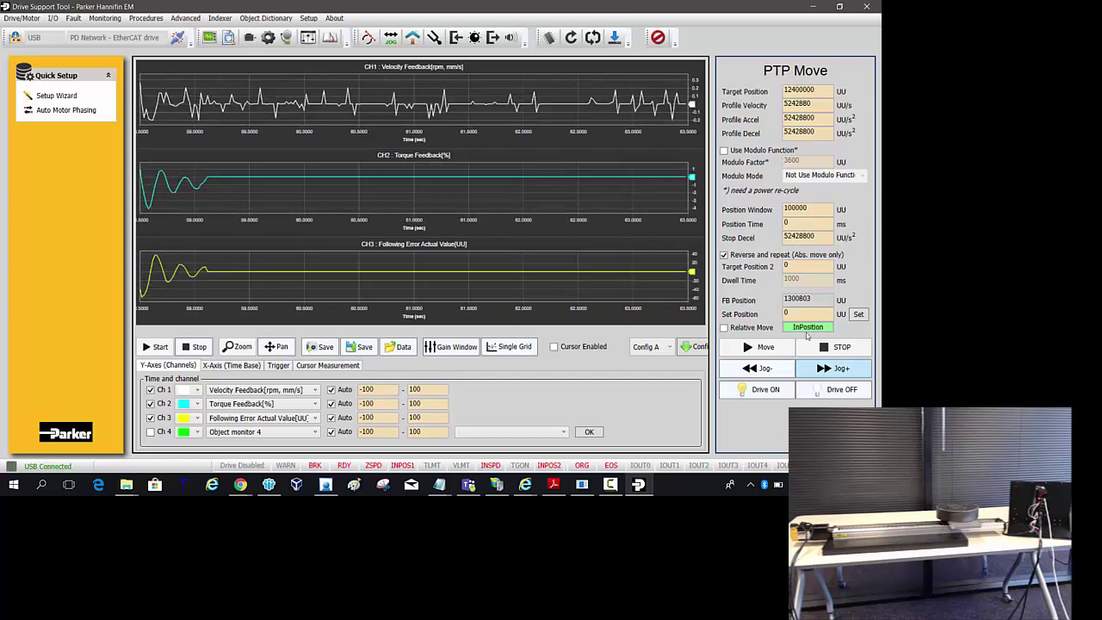
Step: Retune at rigidity 8 for inertia ratio 989%, position gain 50 and speed gain 75
click(434, 37)
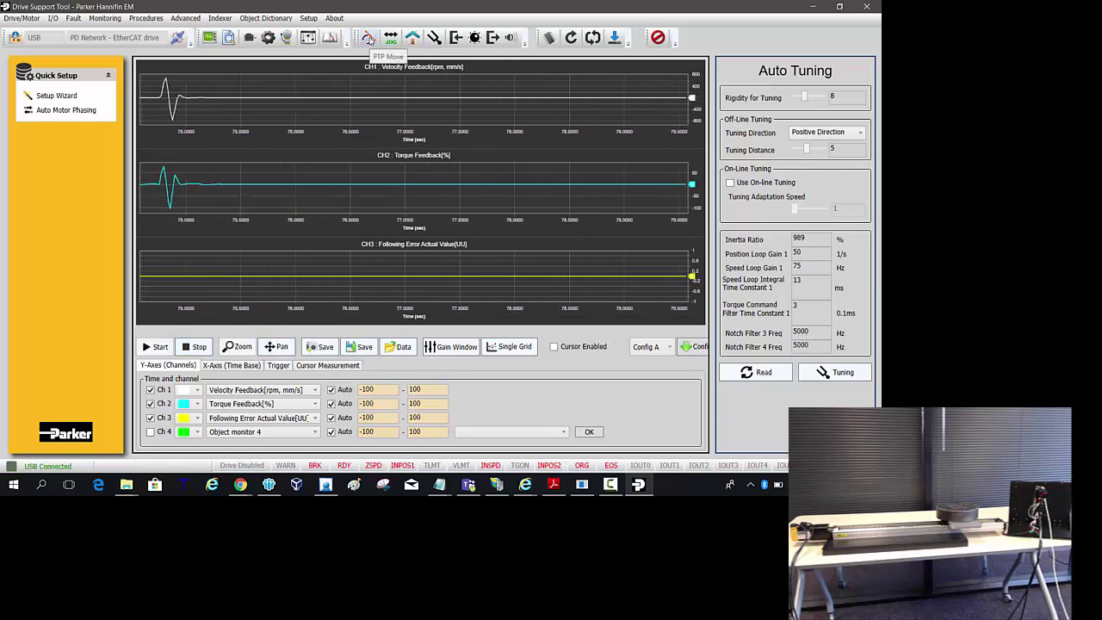
click(367, 37)
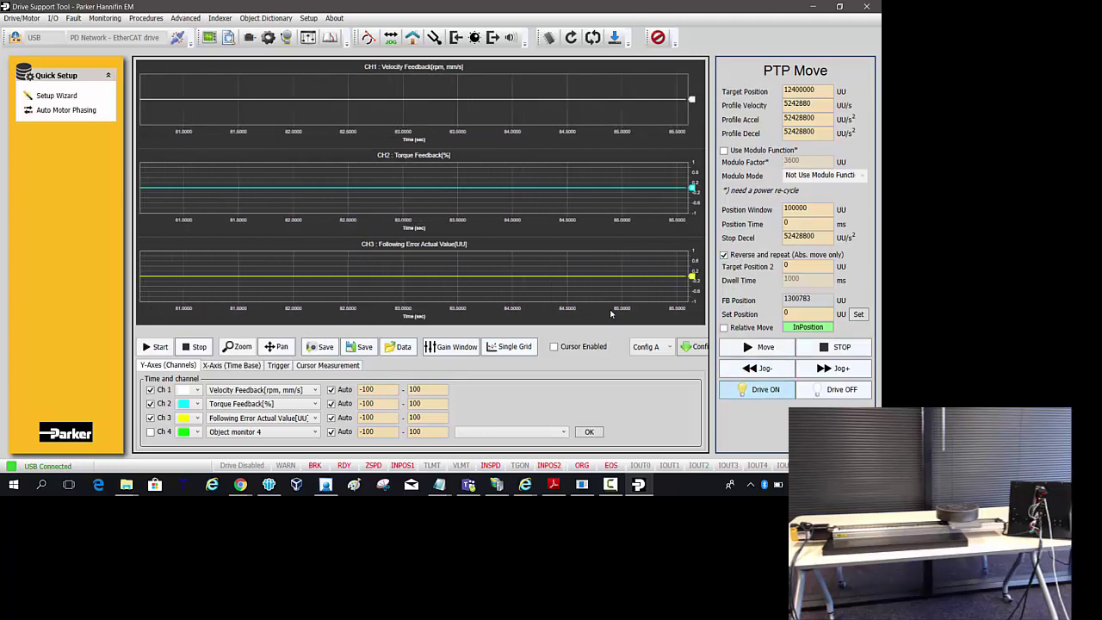
Step: Run a retuned test move to 12400032 UU and freeze the smoother scope traces
click(757, 389)
click(762, 346)
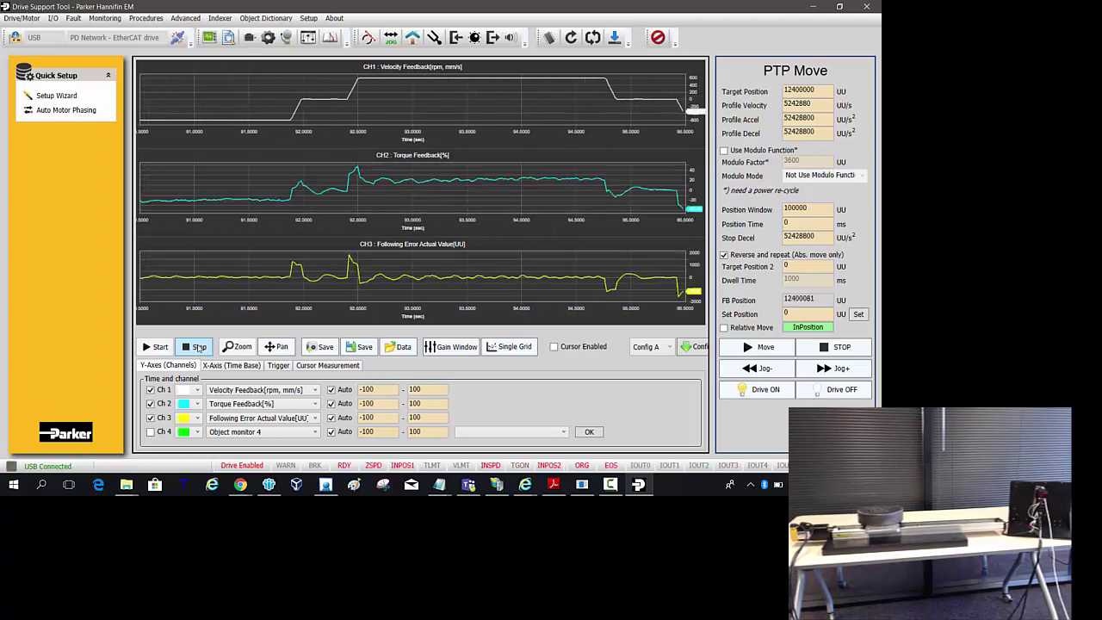
click(200, 347)
mouse_move(338, 264)
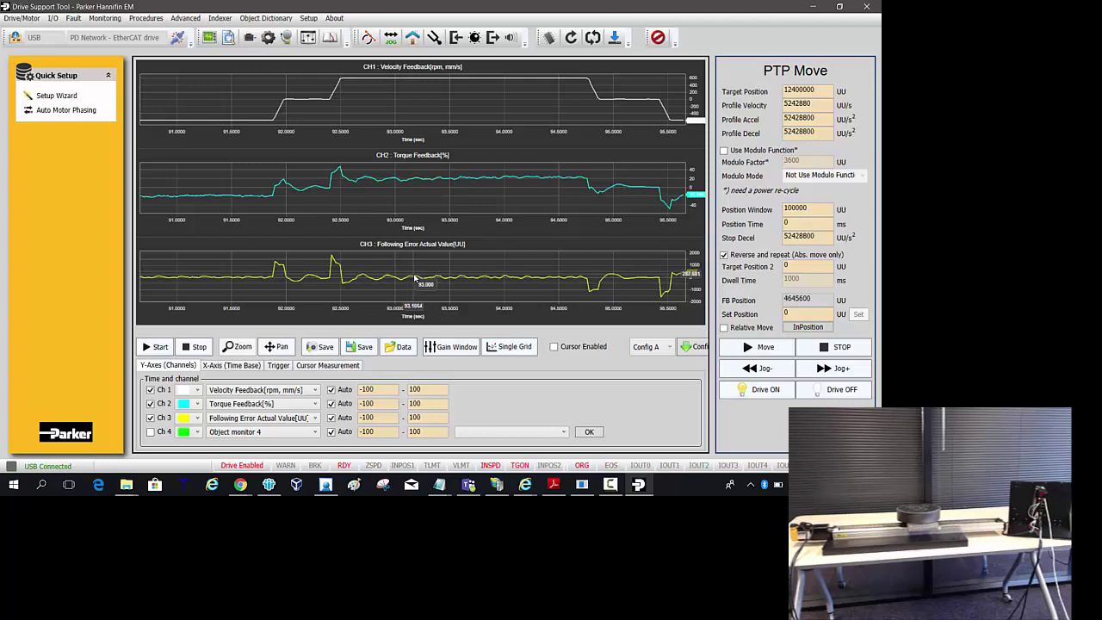
Step: Launch Windows Calculator from the Windows search
click(14, 486)
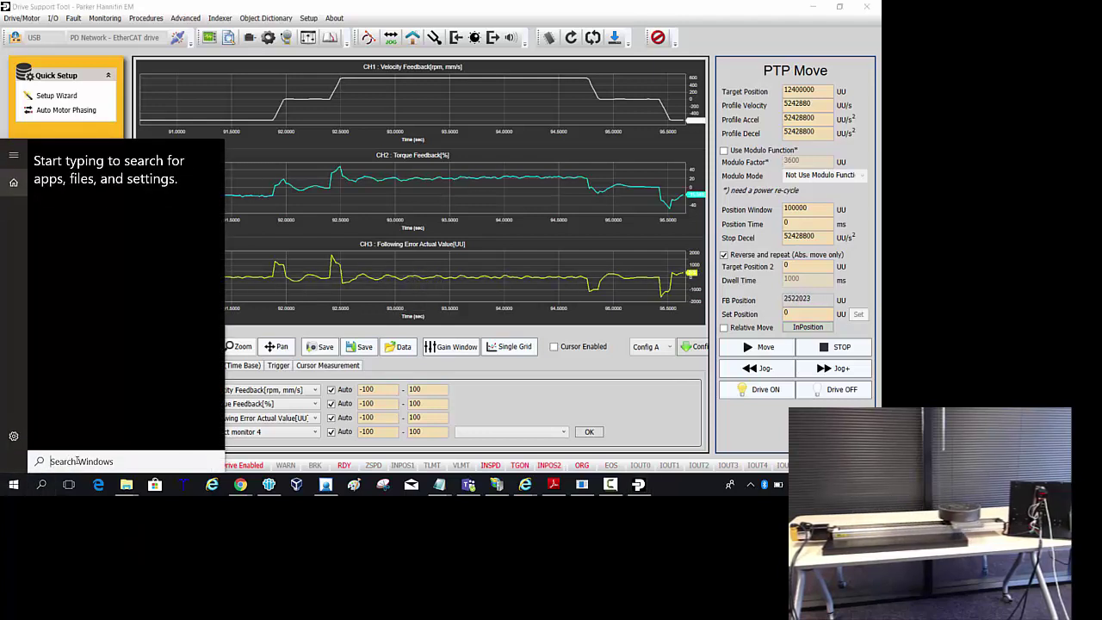
text(calu)
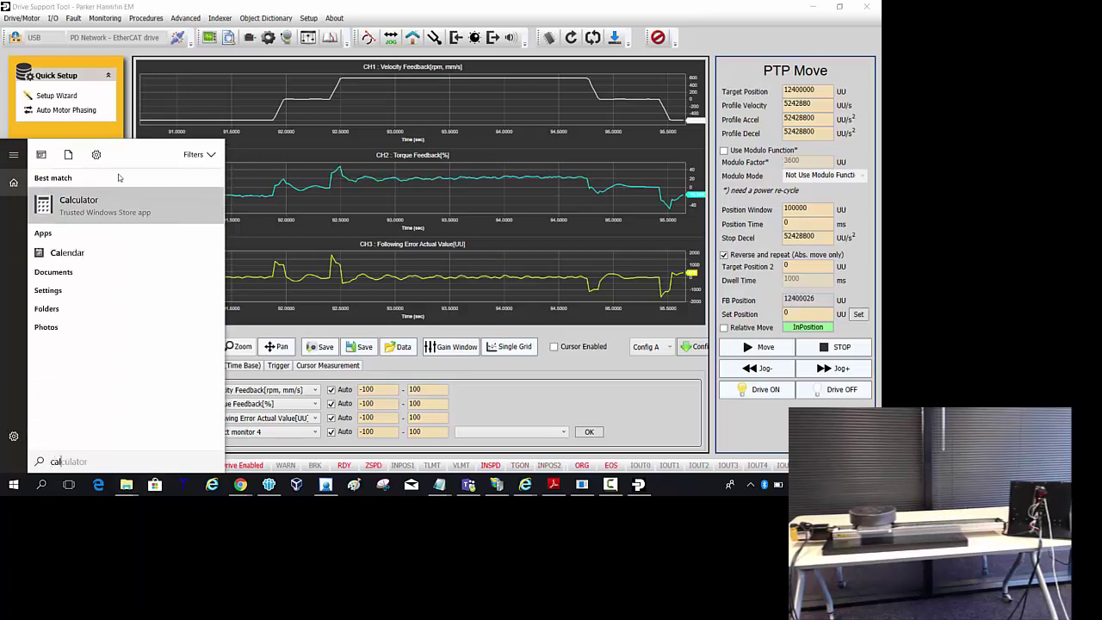
click(91, 200)
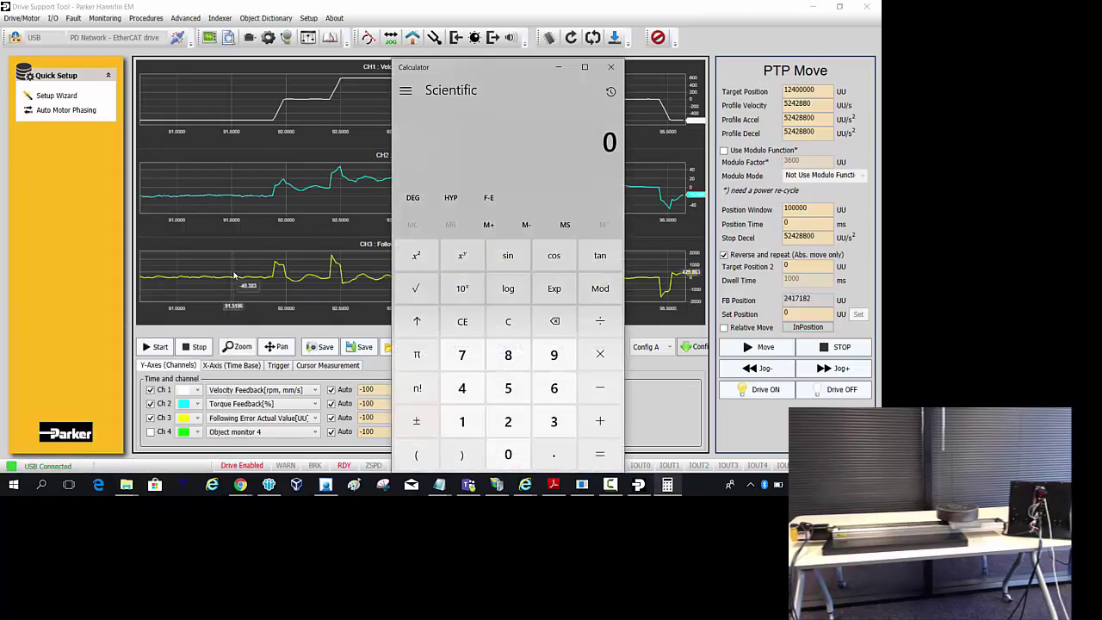
Step: Compute 100 ÷ 524288, then multiply by 100 to get 0.019073486328125
text(100/52428)
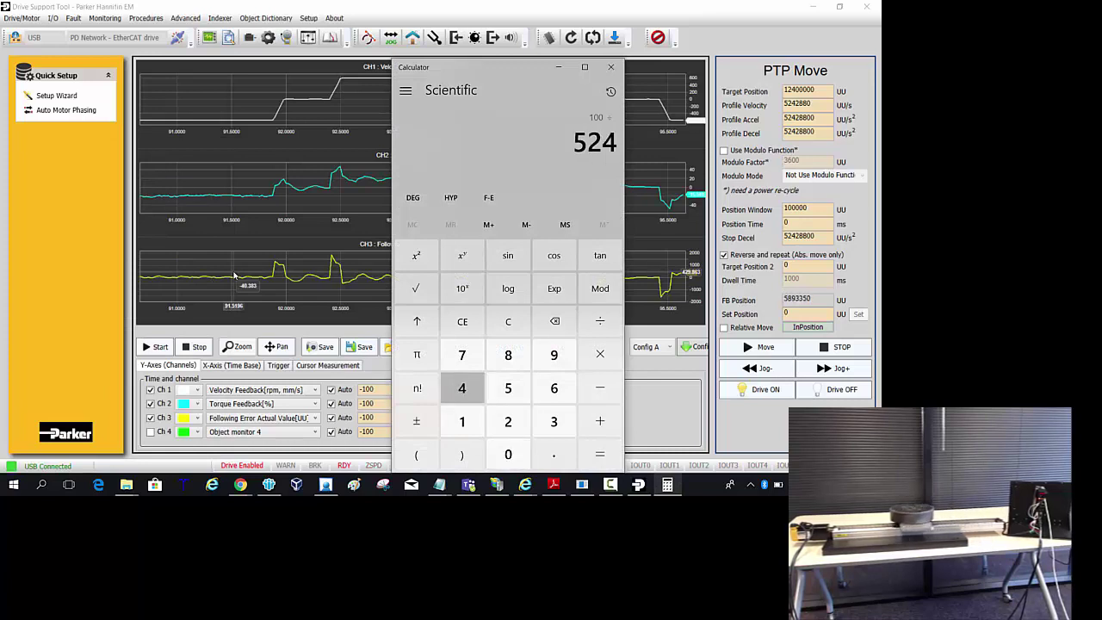
text(88)
key(Return)
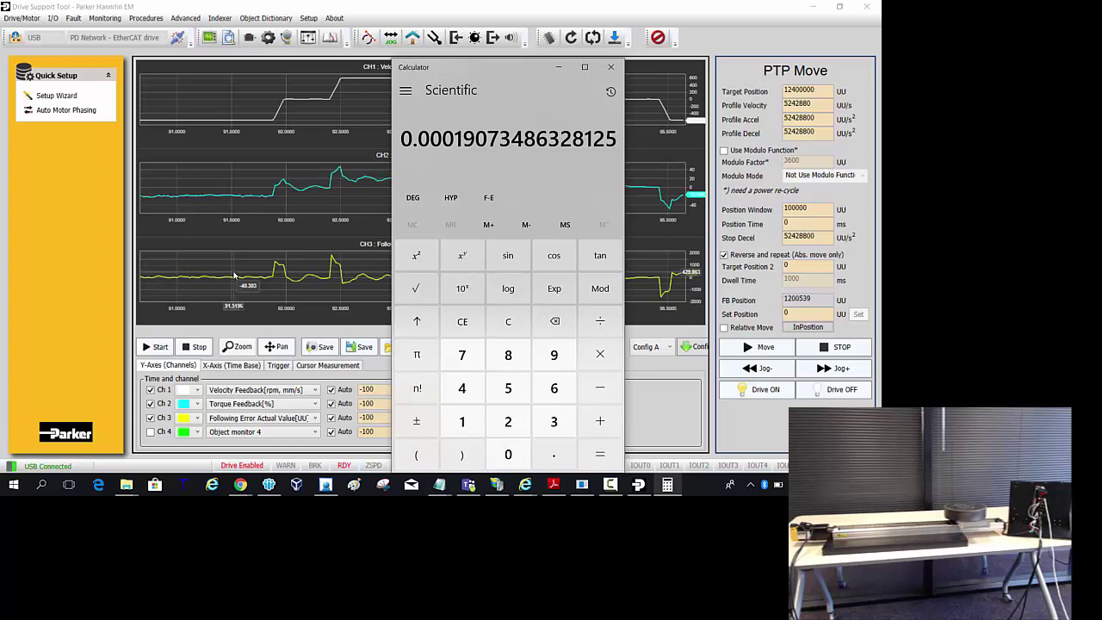
text(*100)
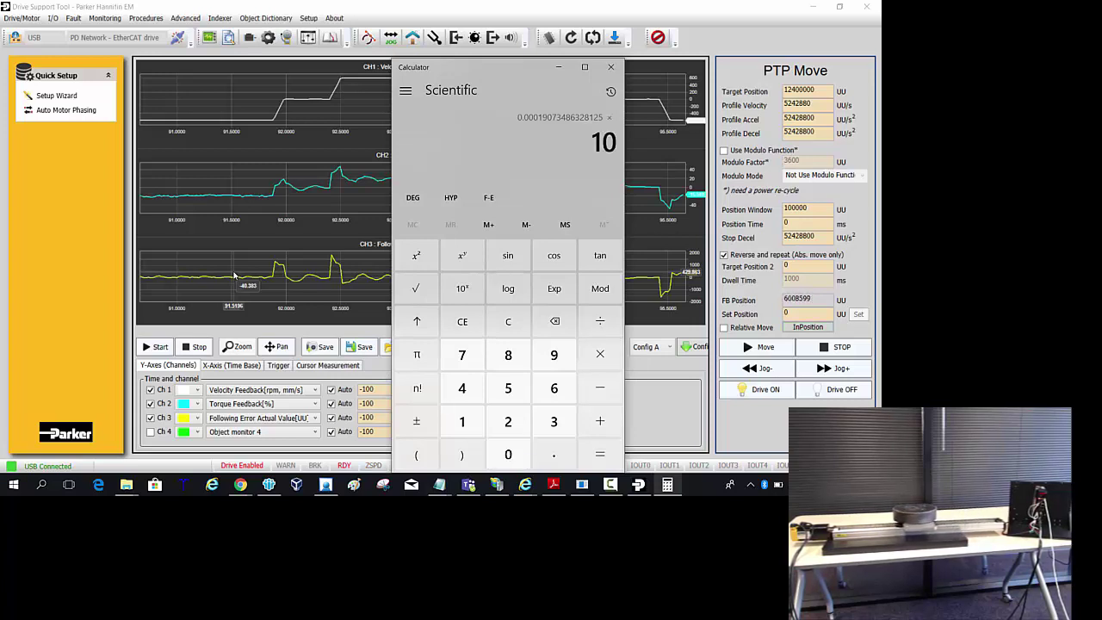
key(Return)
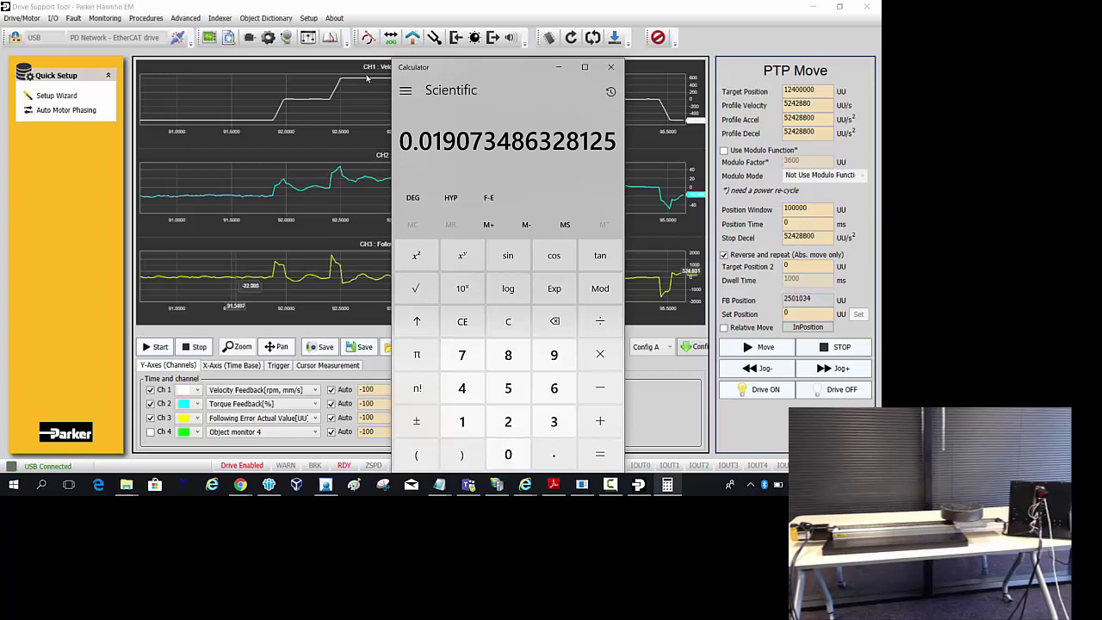
Step: Close Calculator and record a new capture showing only the Ch 3 following-error trace
click(610, 66)
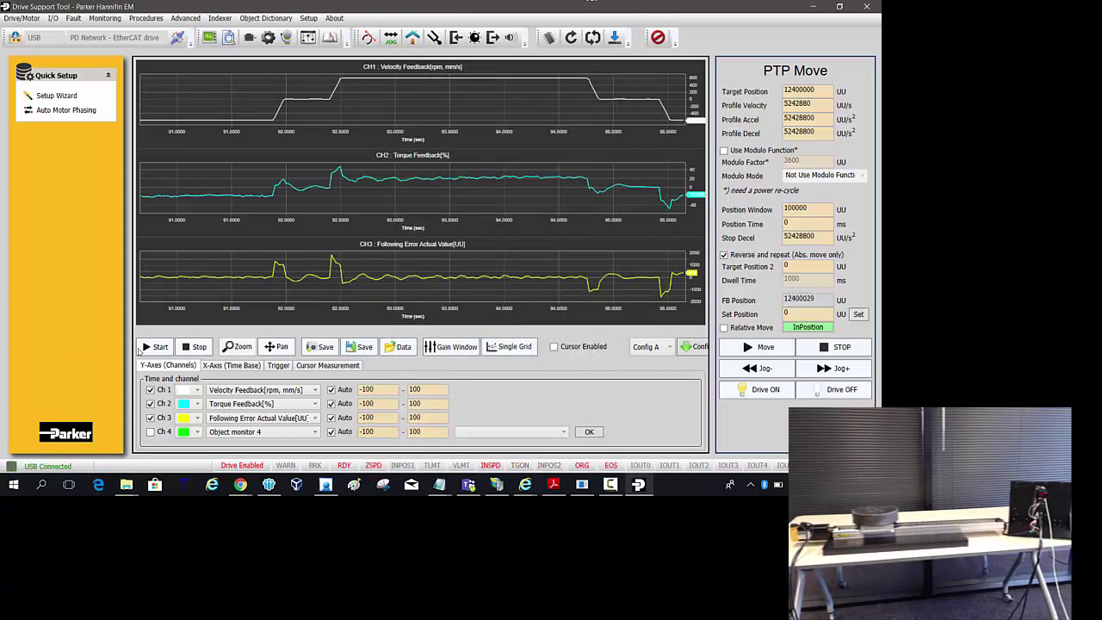
click(148, 346)
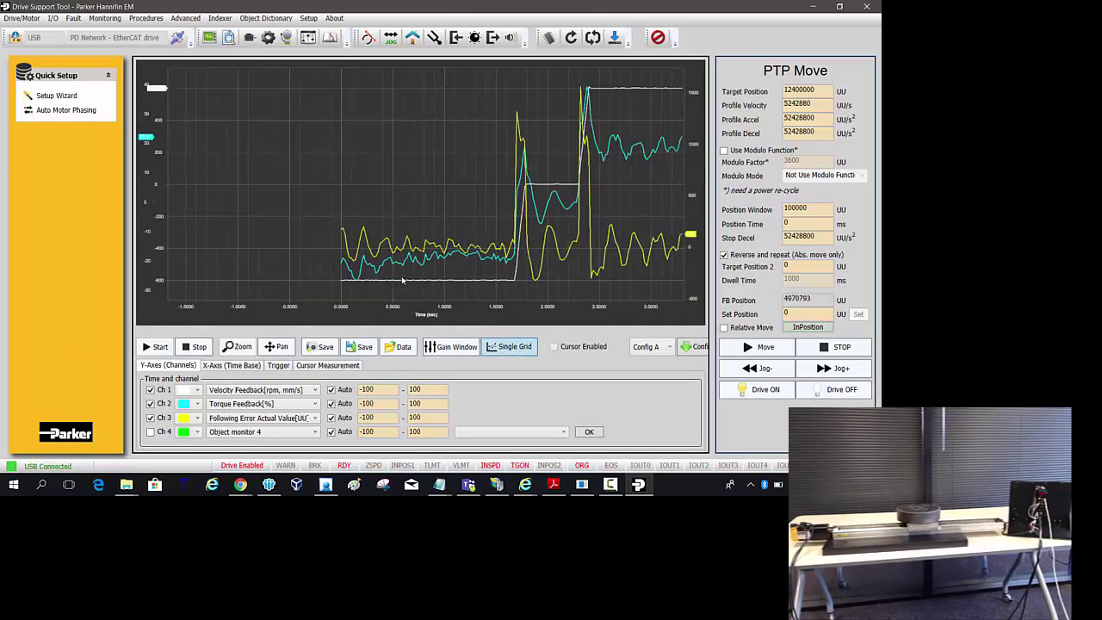
click(151, 389)
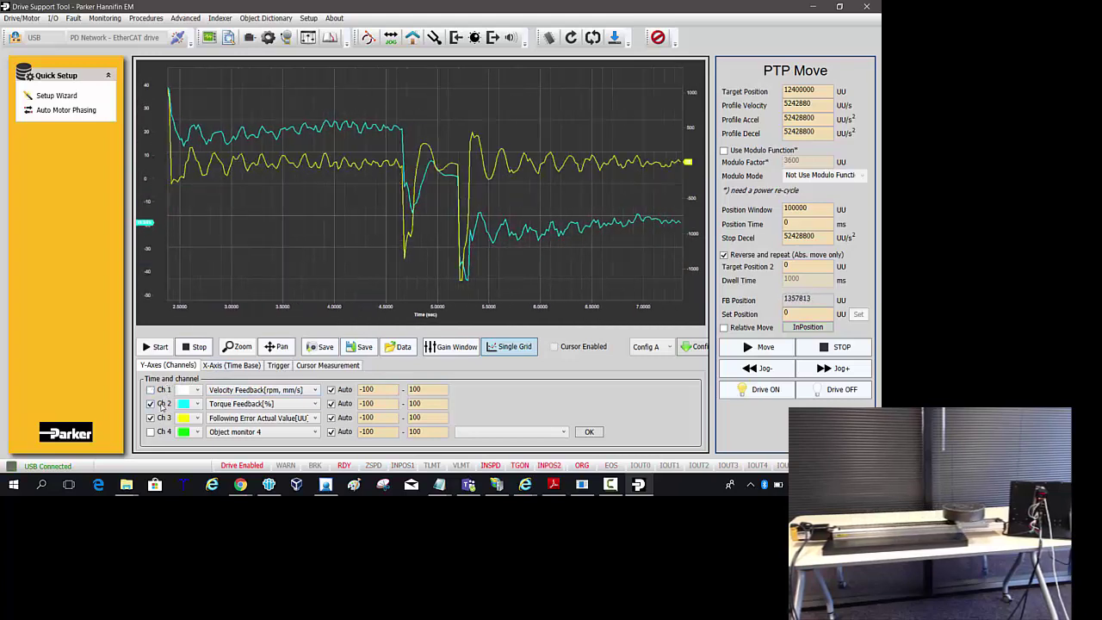
click(160, 405)
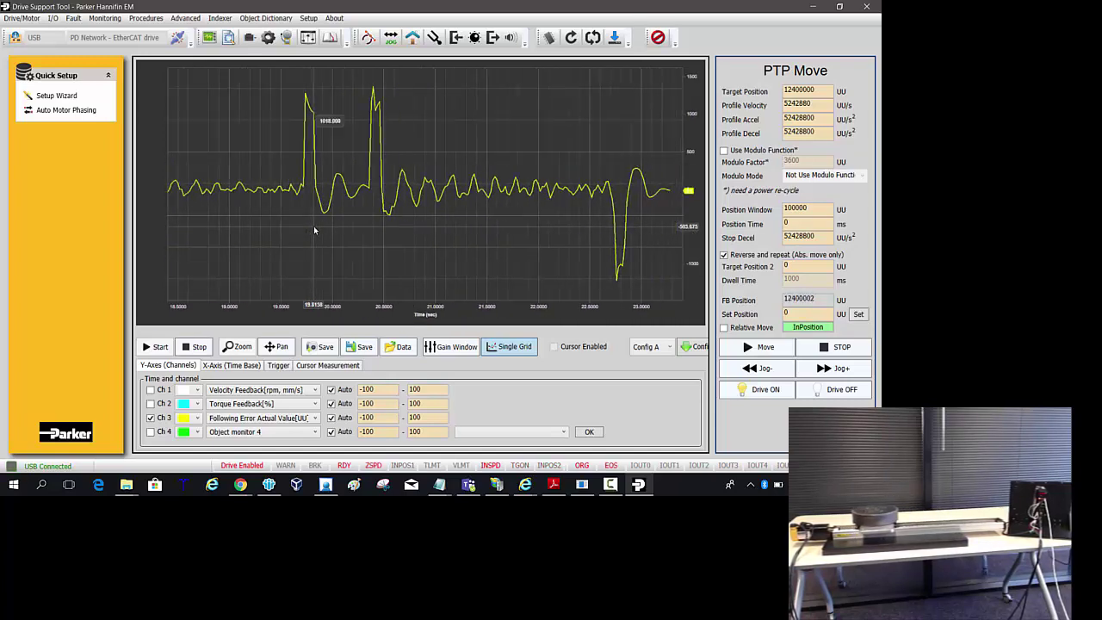
click(206, 346)
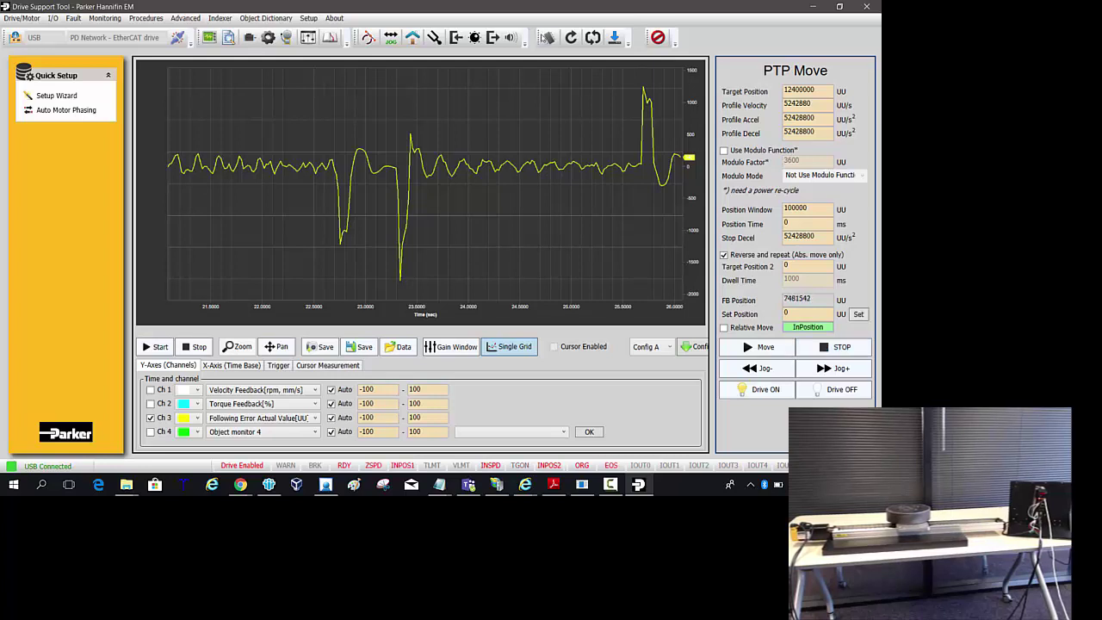
Step: Save the tuned gains to drive memory; after the software reset is refused, turn servo off
click(548, 37)
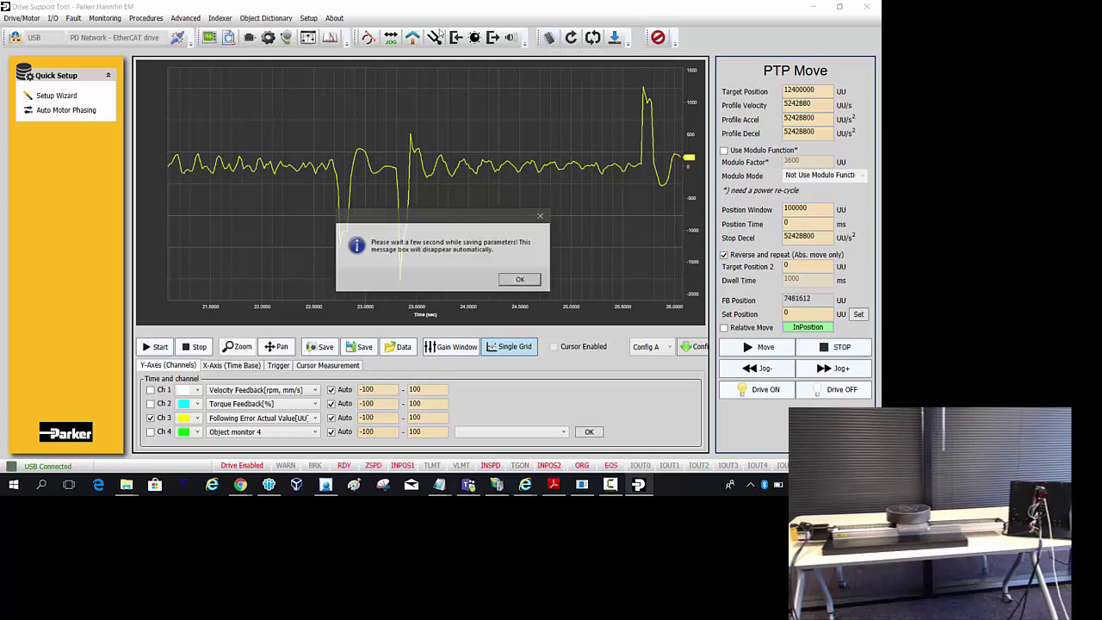
click(520, 280)
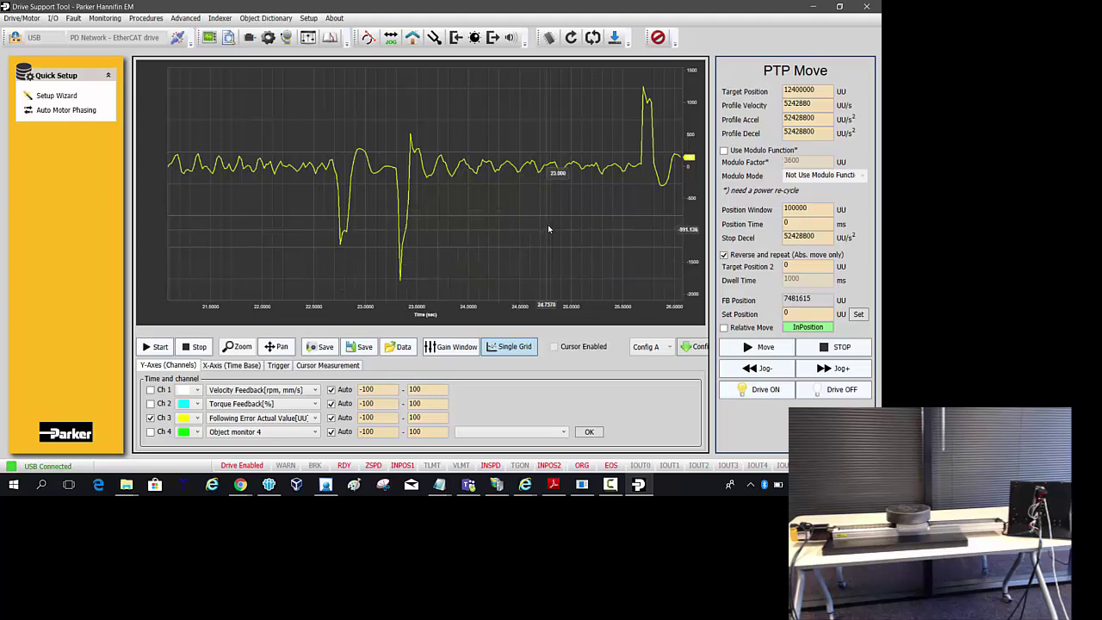
click(592, 38)
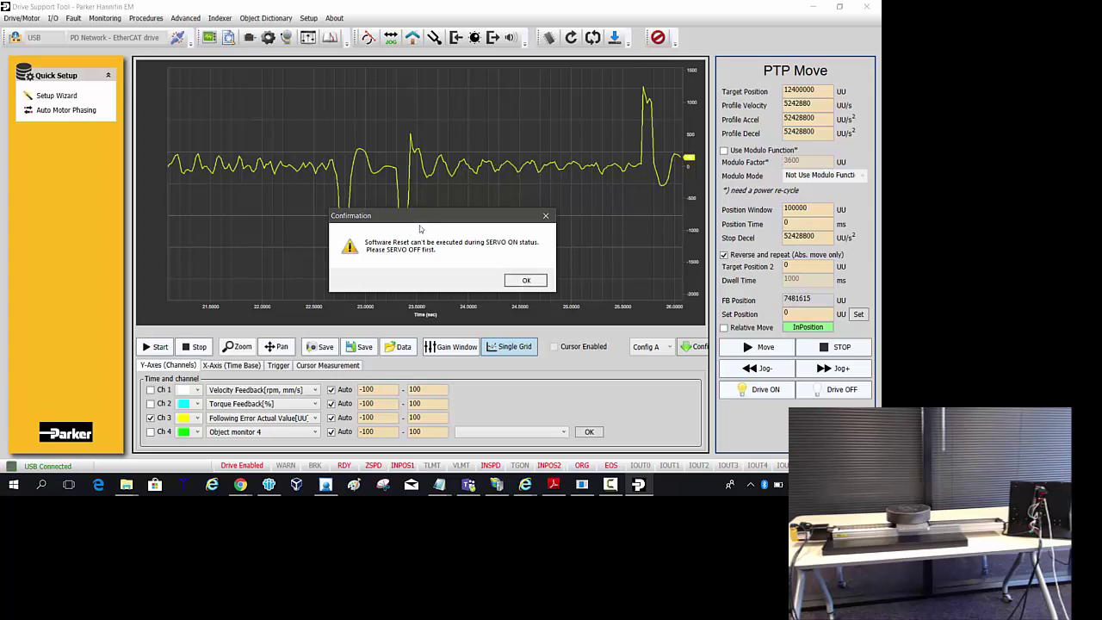
click(526, 281)
click(839, 389)
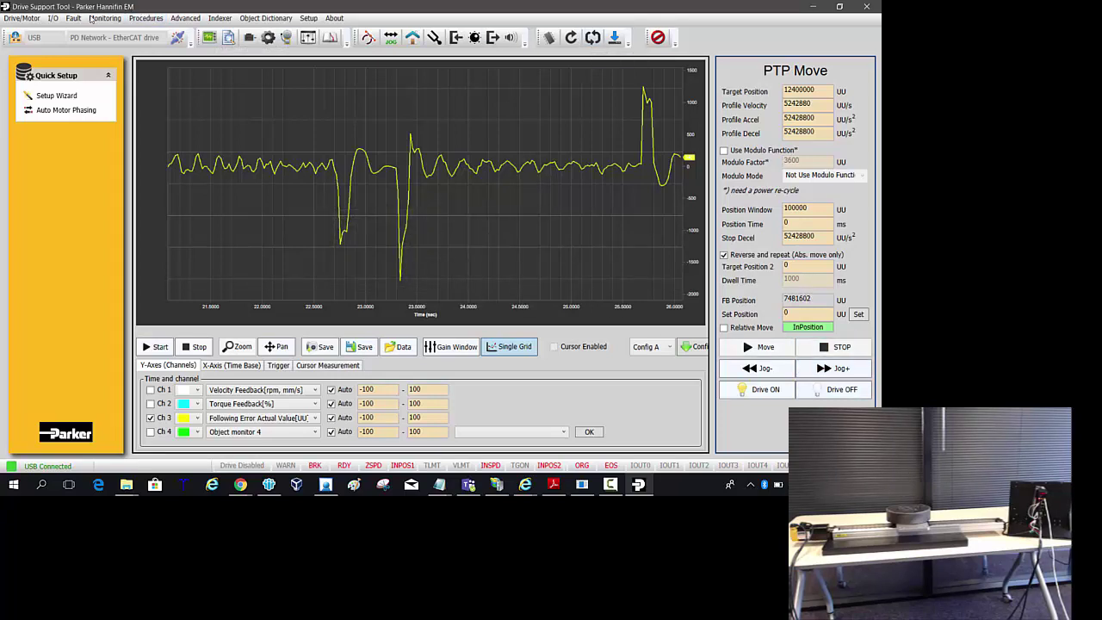
Step: Show the Digital Input panel listing In 1–In 16
click(48, 18)
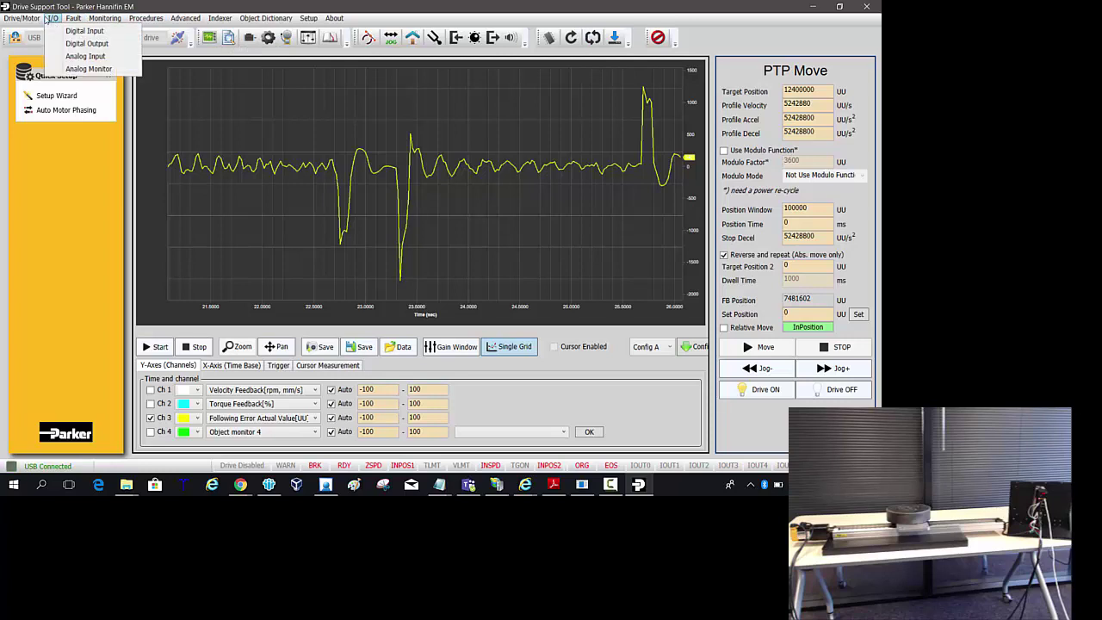
click(53, 31)
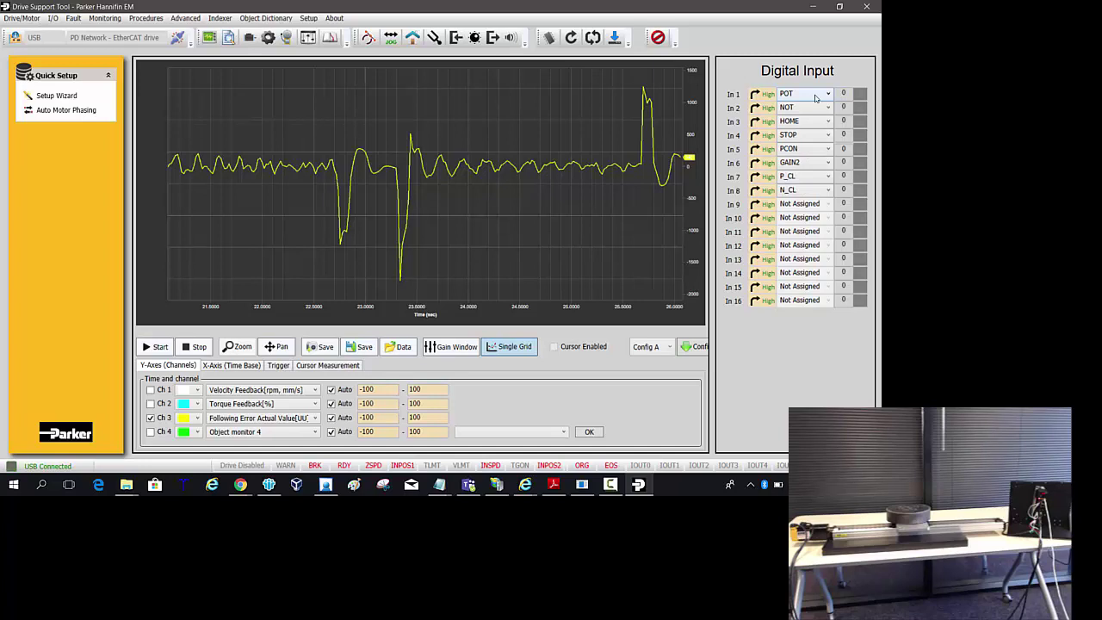
click(768, 95)
Step: Software-reset the drive, bring it back online over USB, and close Drive Information
click(592, 37)
key(Return)
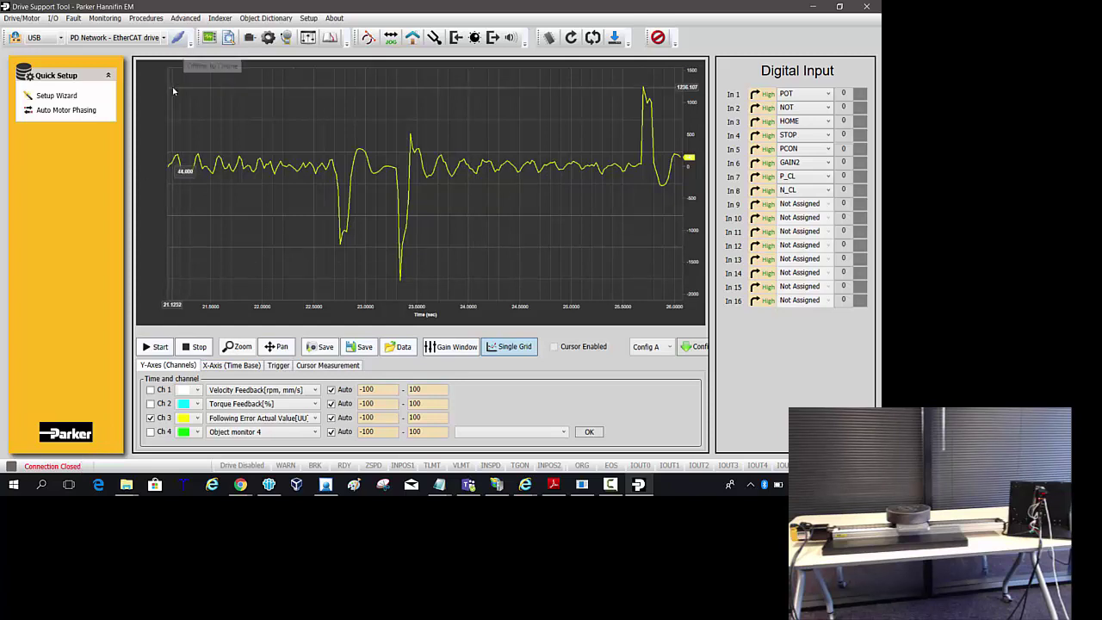
click(177, 38)
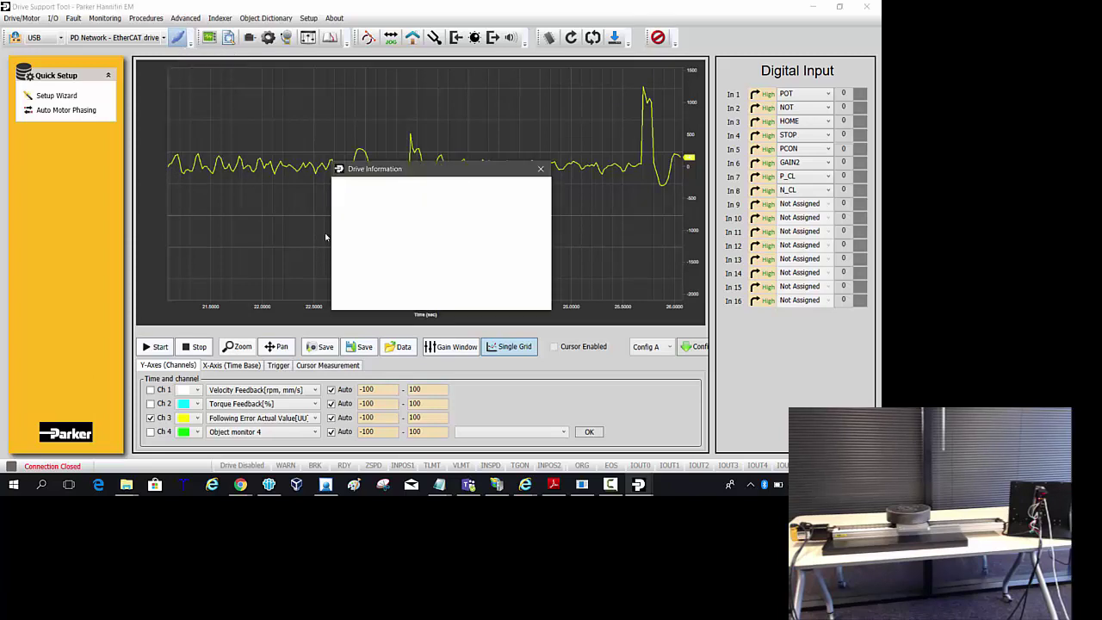
click(544, 172)
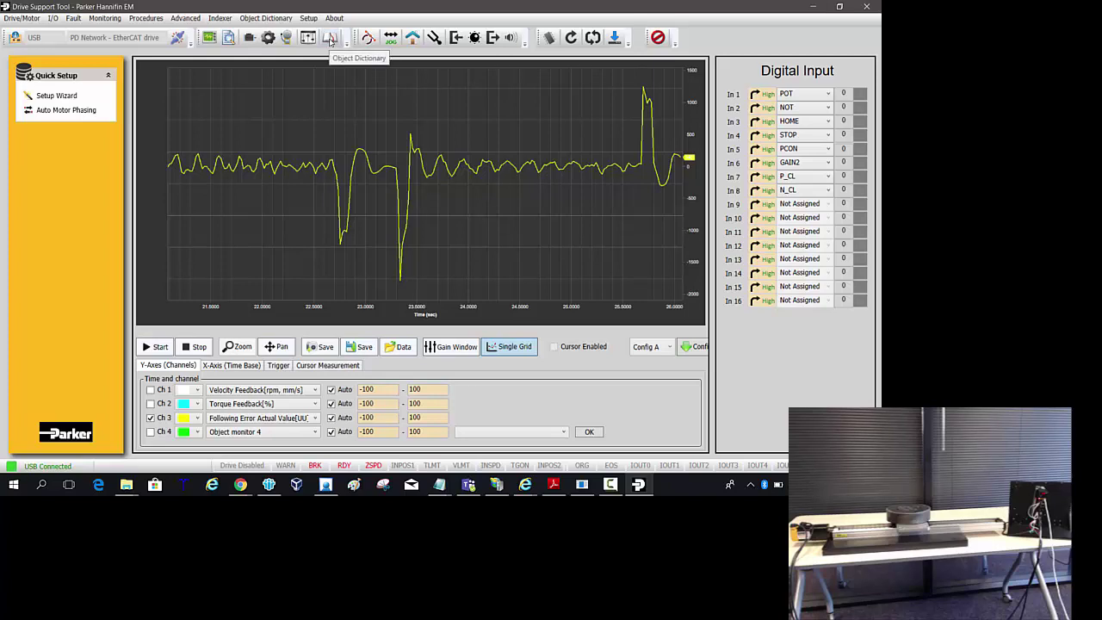
Step: Save the Object Dictionary parameters to upload.txt on the Desktop
click(330, 39)
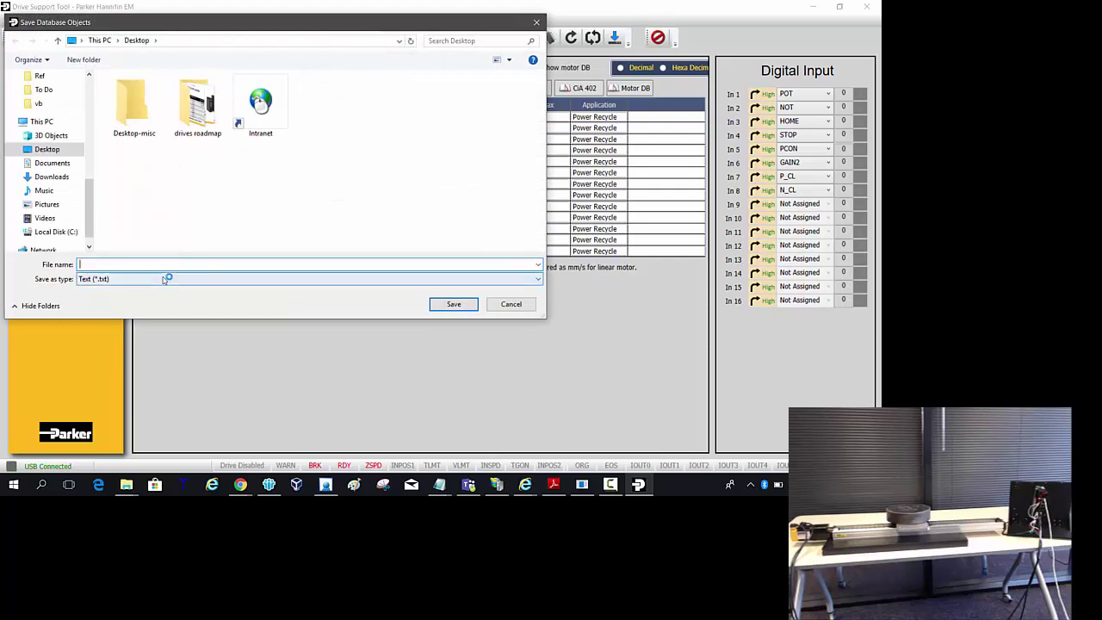
text(upload)
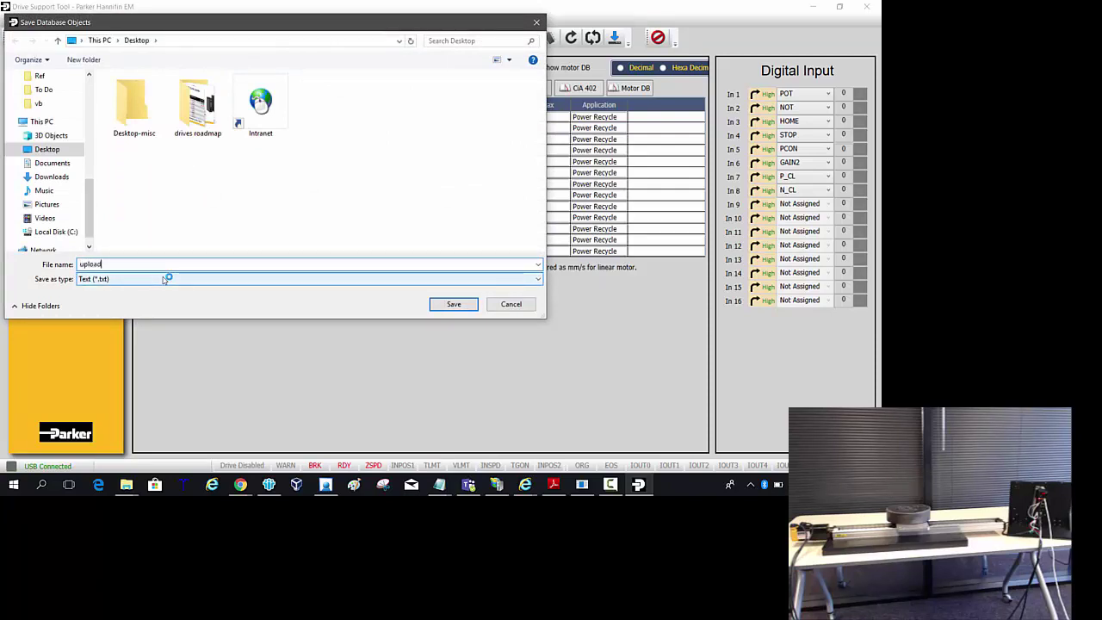
key(Return)
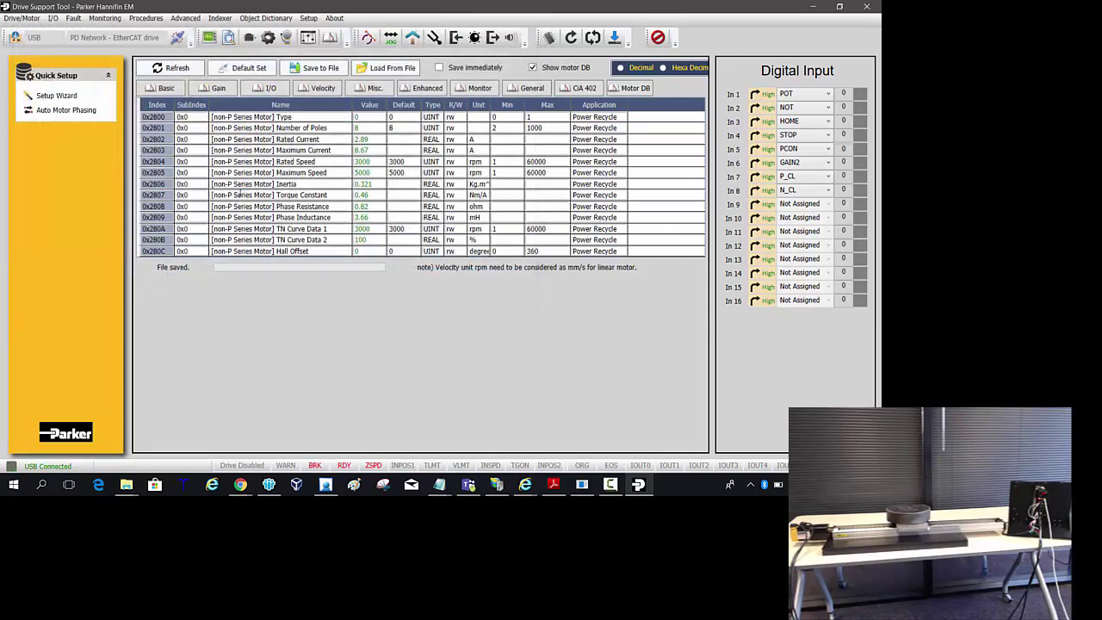
Step: Confirm upload.txt appears in the Load From File chooser, then cancel without loading
click(373, 72)
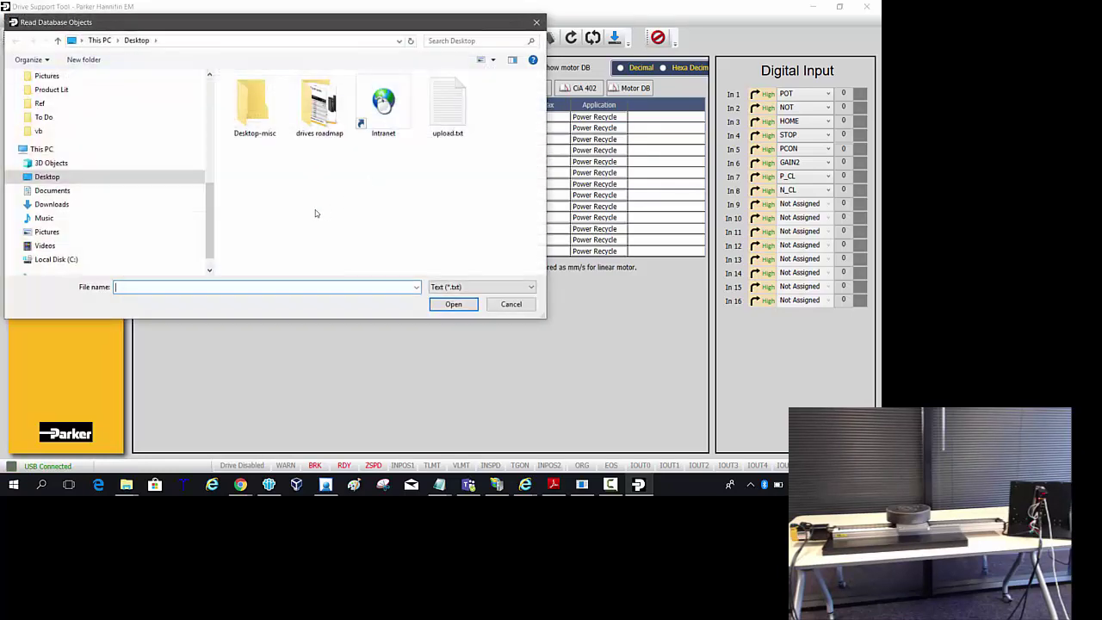
click(451, 105)
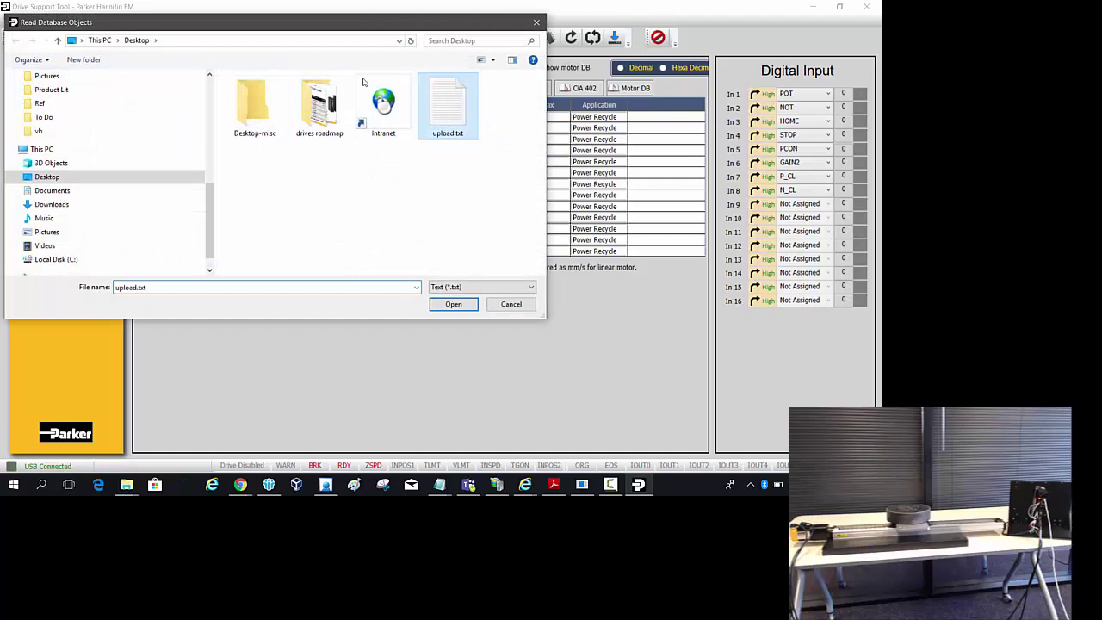
click(510, 305)
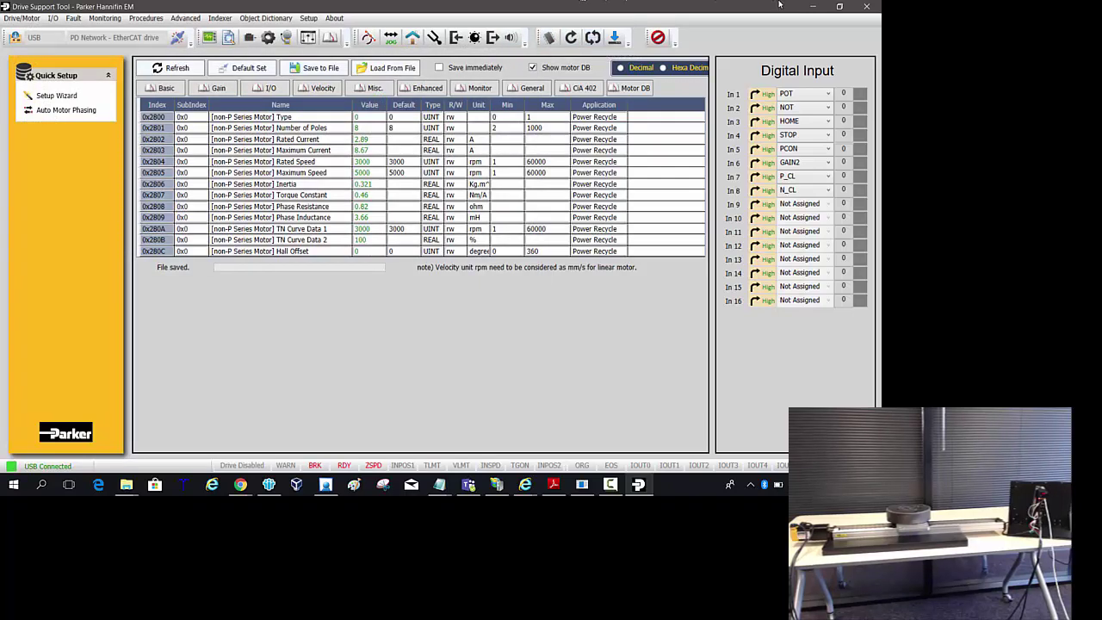
Step: Open upload.txt from the desktop in Notepad and scroll through the exported parameters, including 0x2800–0x280C
click(813, 6)
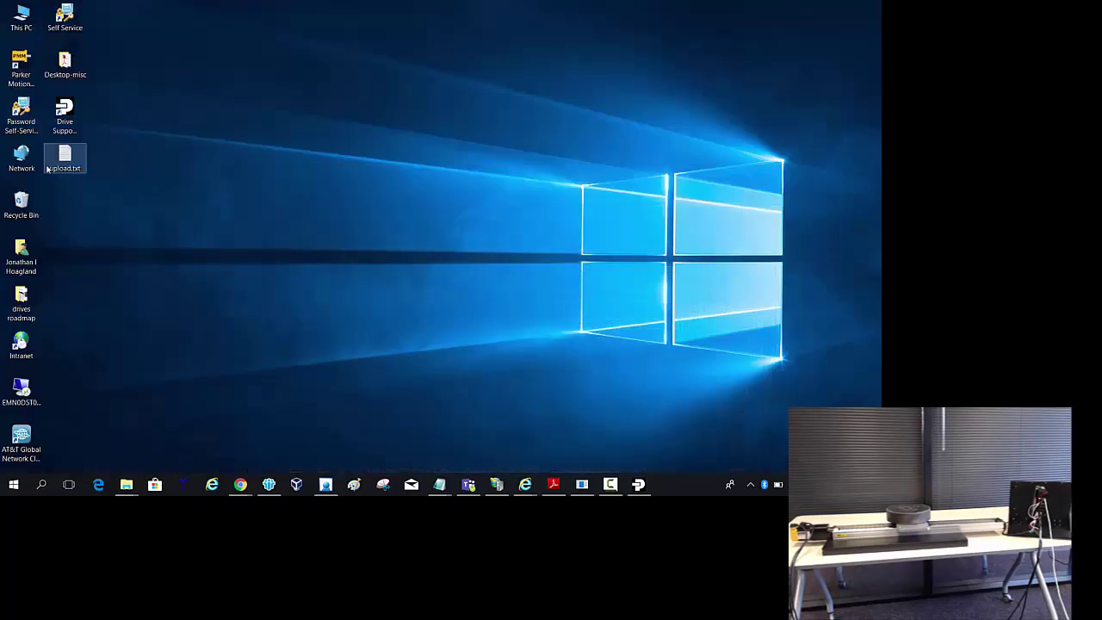
click(61, 167)
double_click(61, 167)
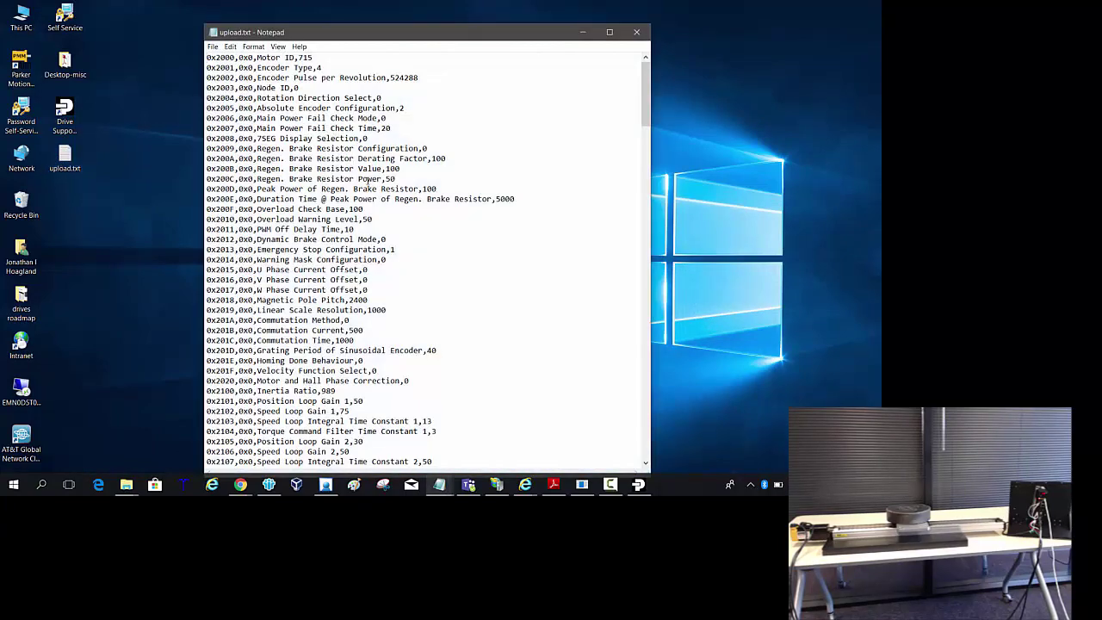
scroll(367, 180, down, 20)
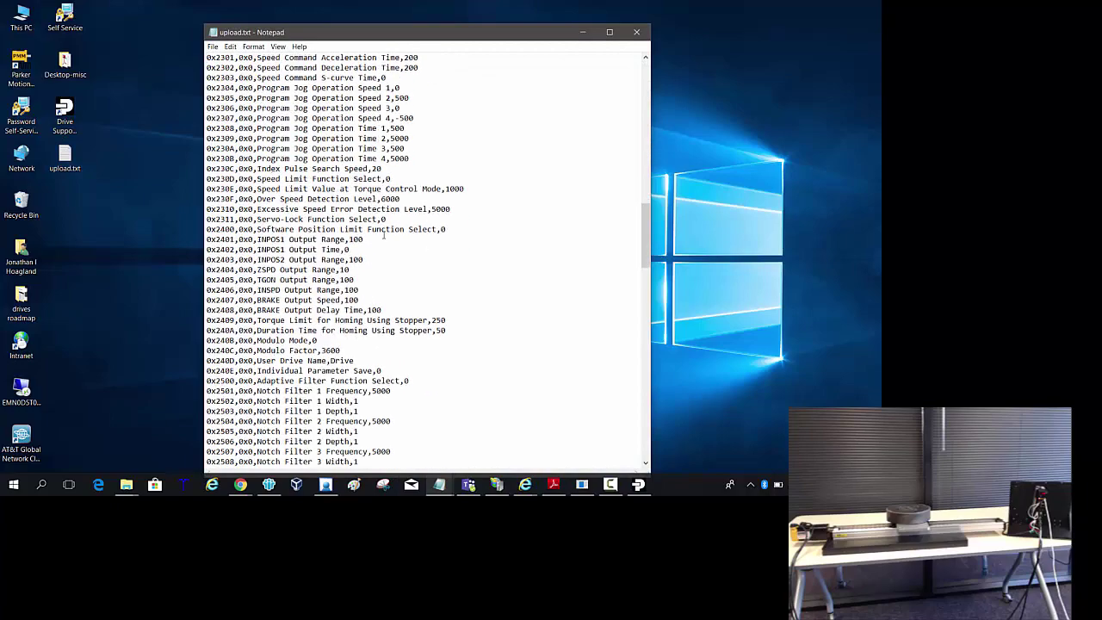
scroll(384, 234, down, 20)
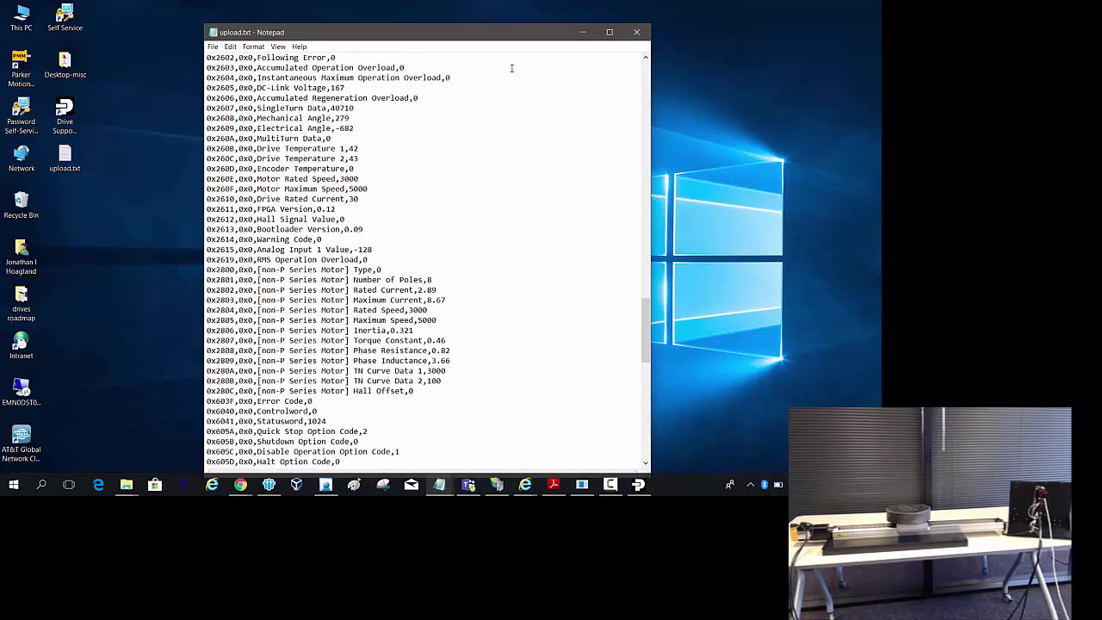
Step: Close Notepad and restore the Drive Support Tool window with its parameter table and Digital Input panel
click(638, 33)
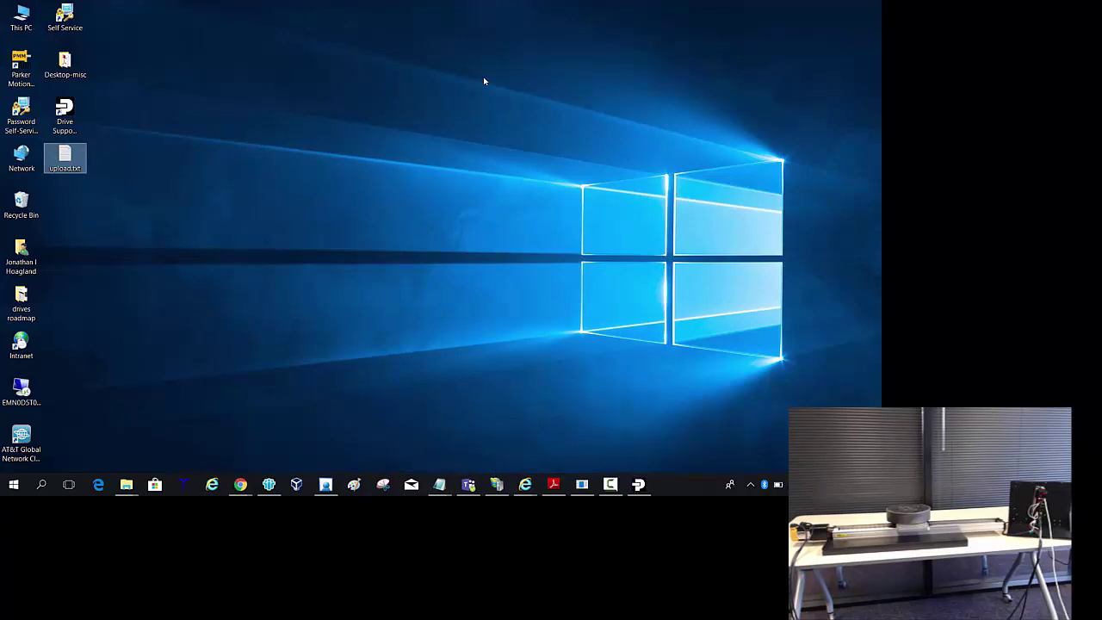
click(638, 483)
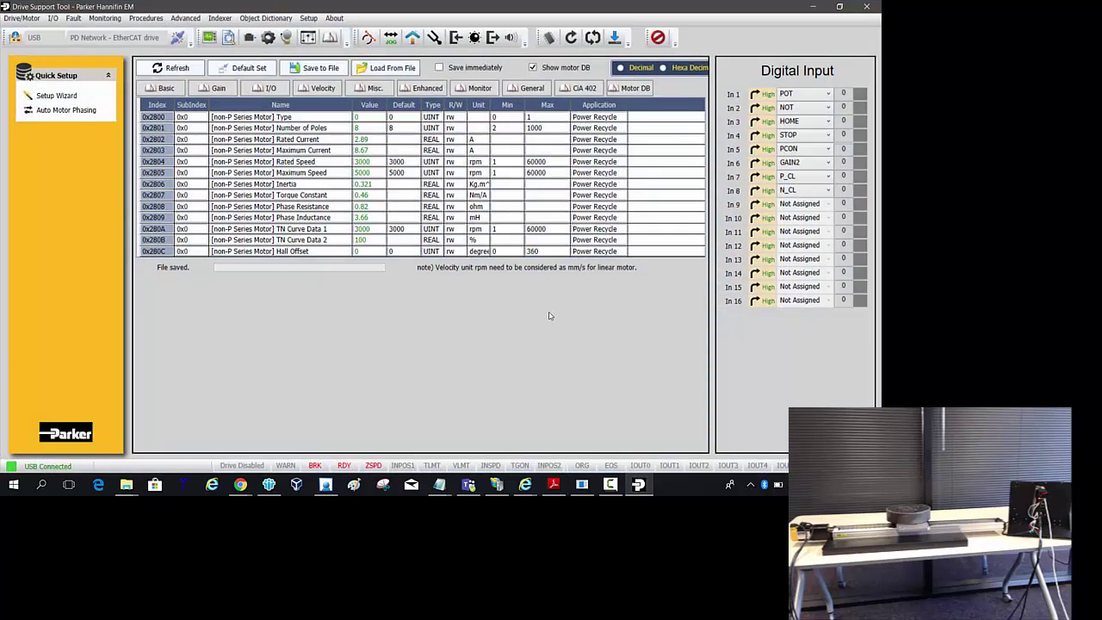